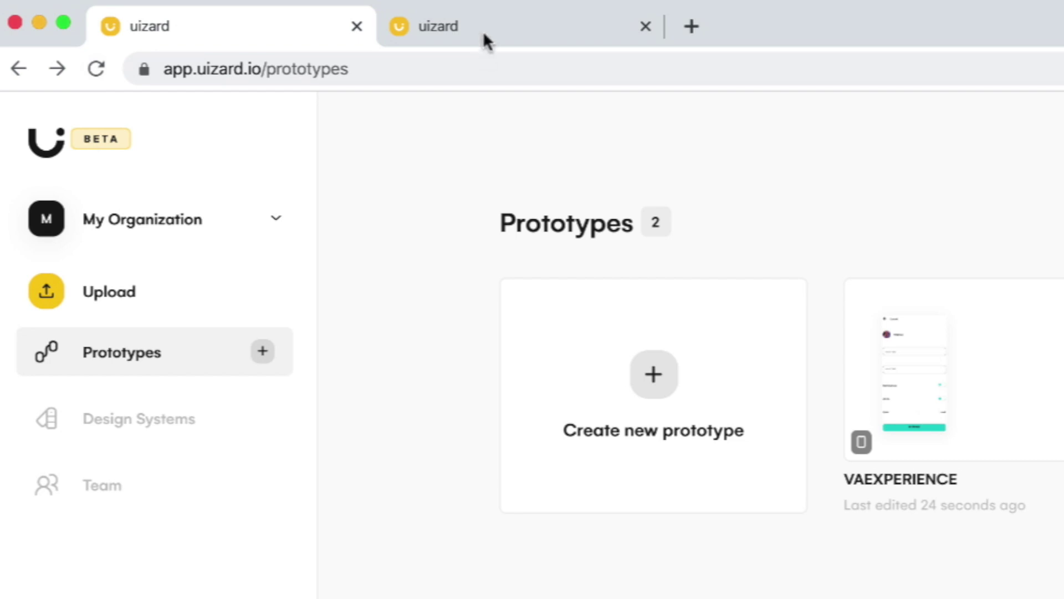
left_click(483, 31)
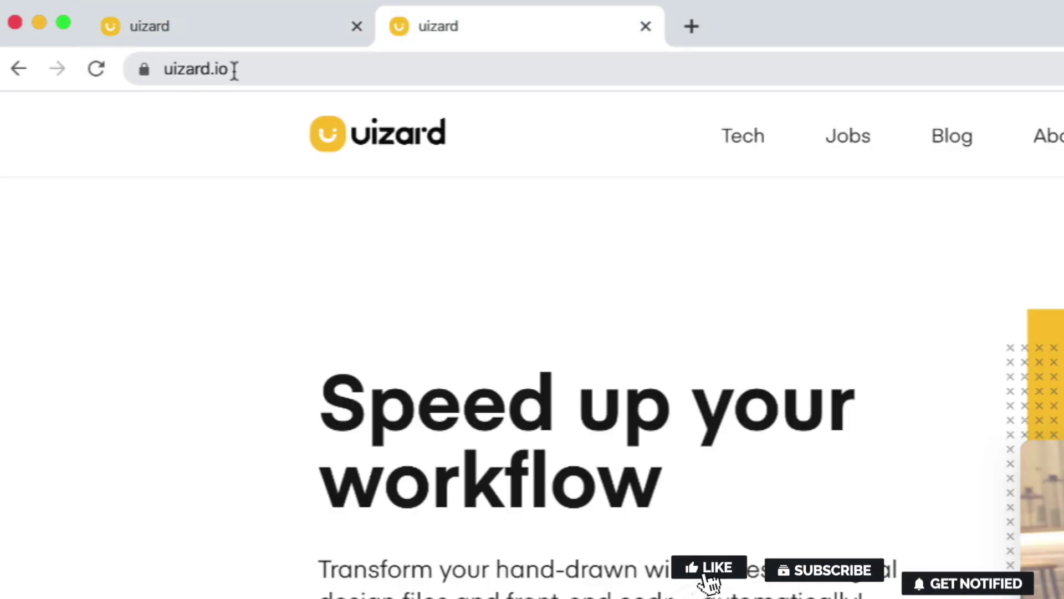
left_click(248, 41)
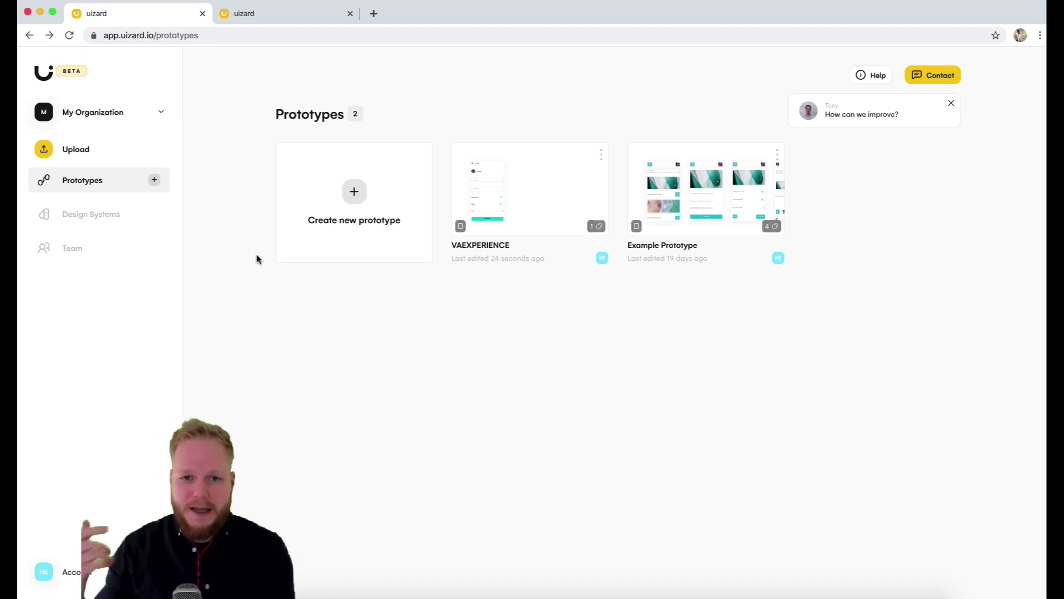
Open the VAexperience design system from the Design Systems list
left_click(75, 215)
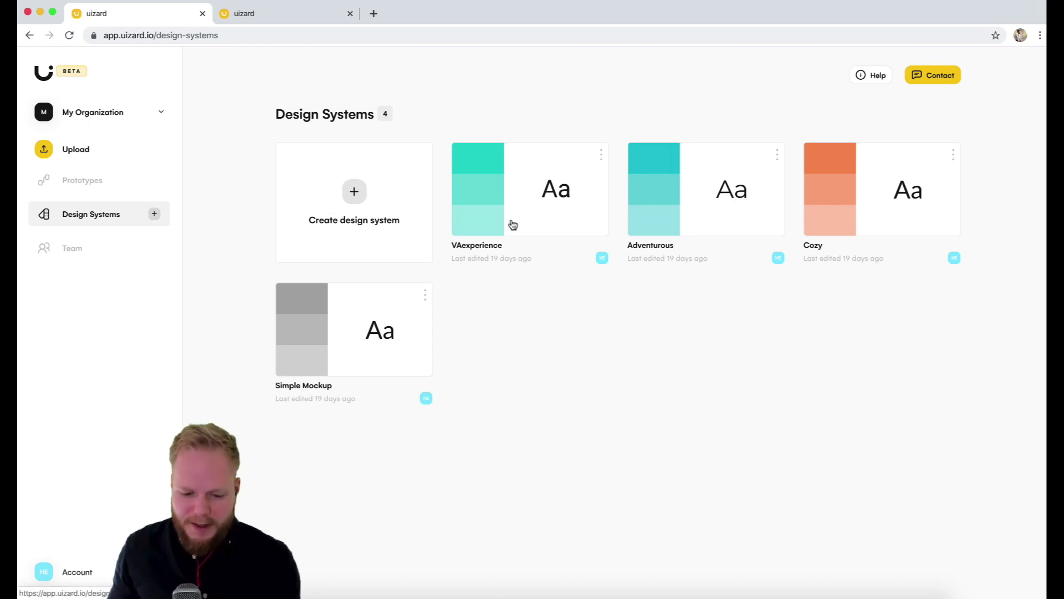
left_click(530, 198)
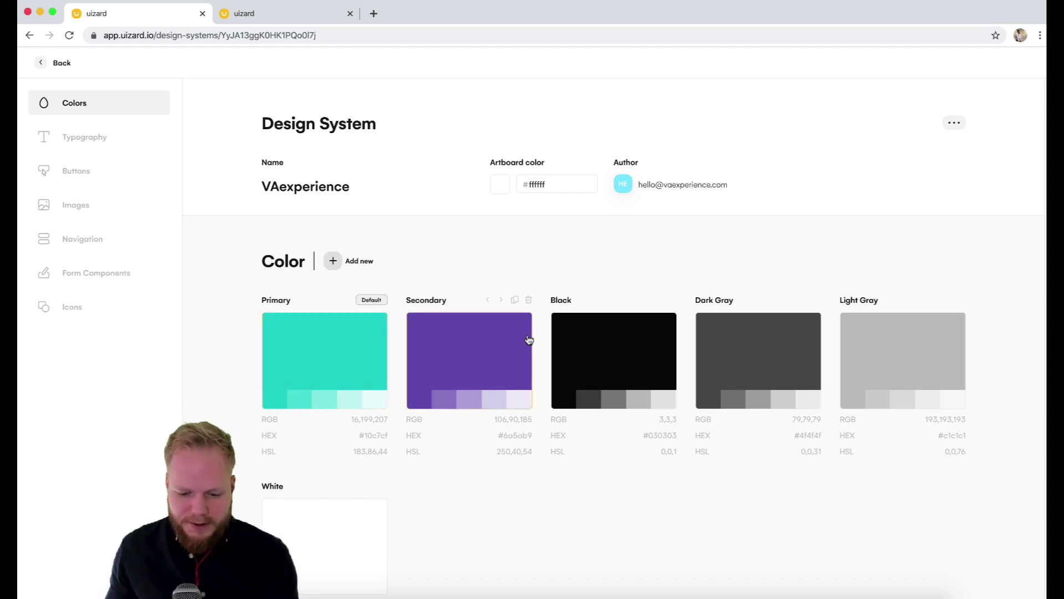
scroll(322, 456, "down", 2)
scroll(322, 456, "down", 2)
scroll(437, 473, "up", 4)
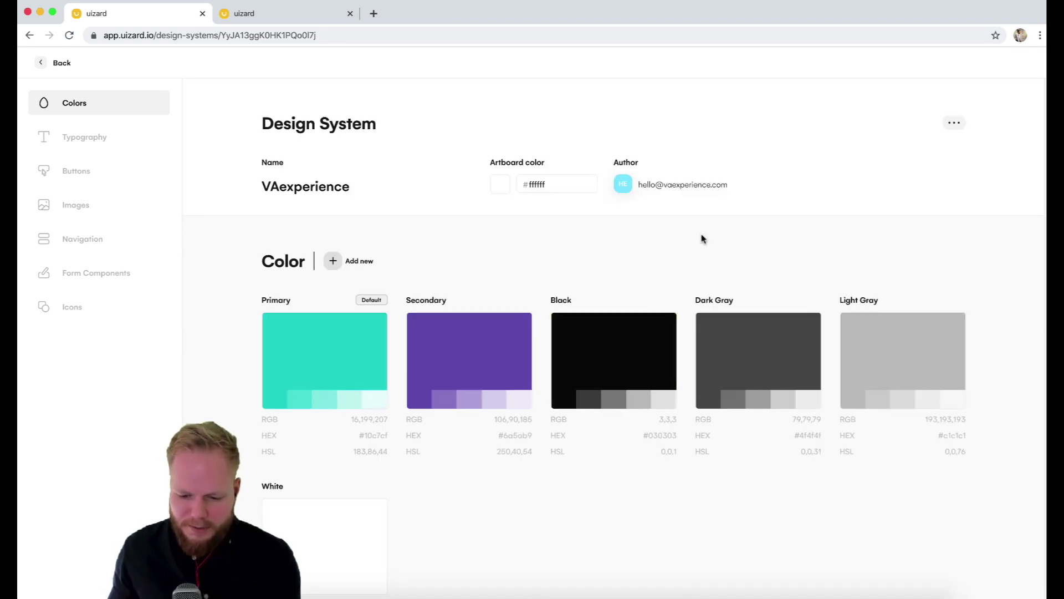
Add a new red colour (244,79,79) to the VAexperience colour palette
left_click(329, 253)
scroll(495, 530, "down", 1)
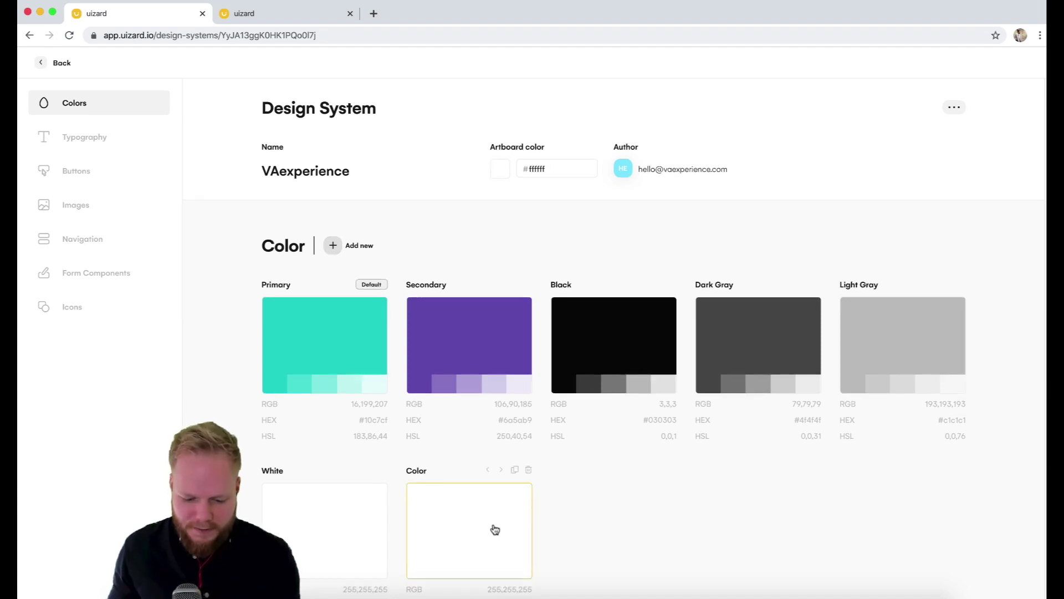
left_click(495, 530)
left_click(975, 346)
left_click(819, 475)
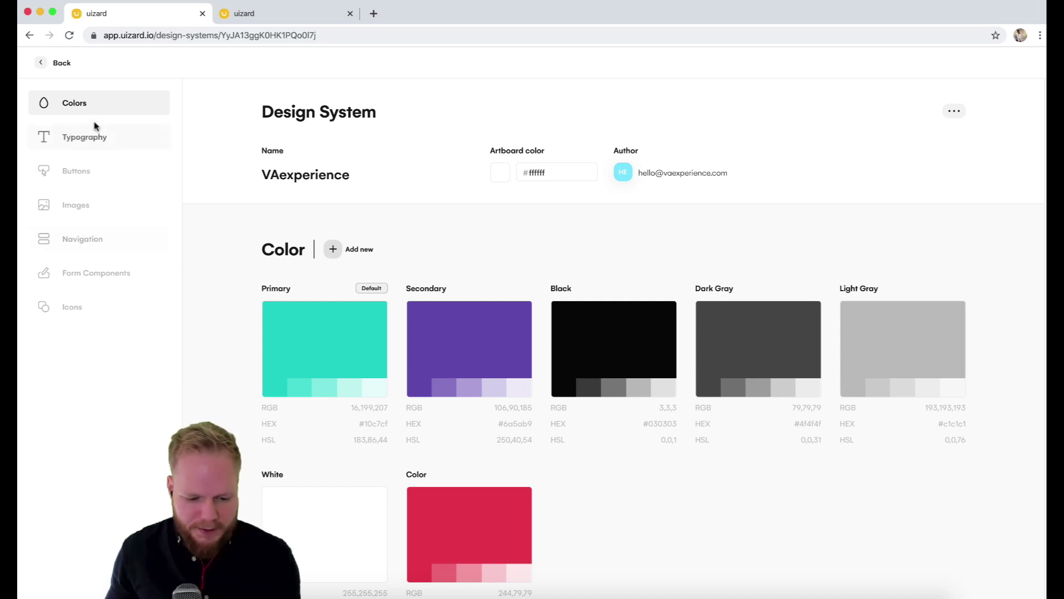
left_click(93, 172)
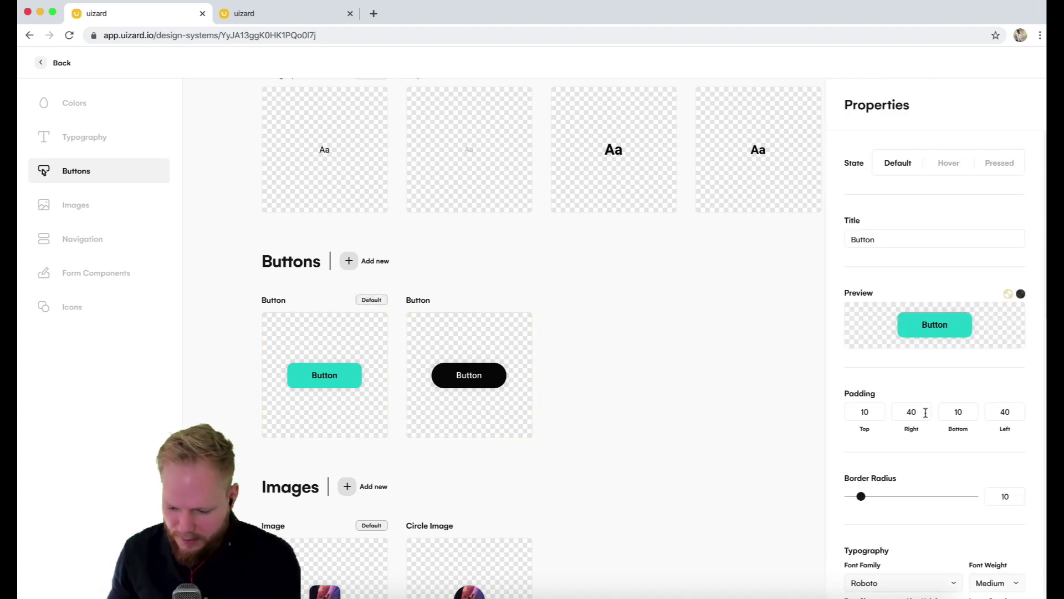
Scroll through the design system's components, then exit VAexperience back to the Prototypes page
scroll(939, 340, "down", 5)
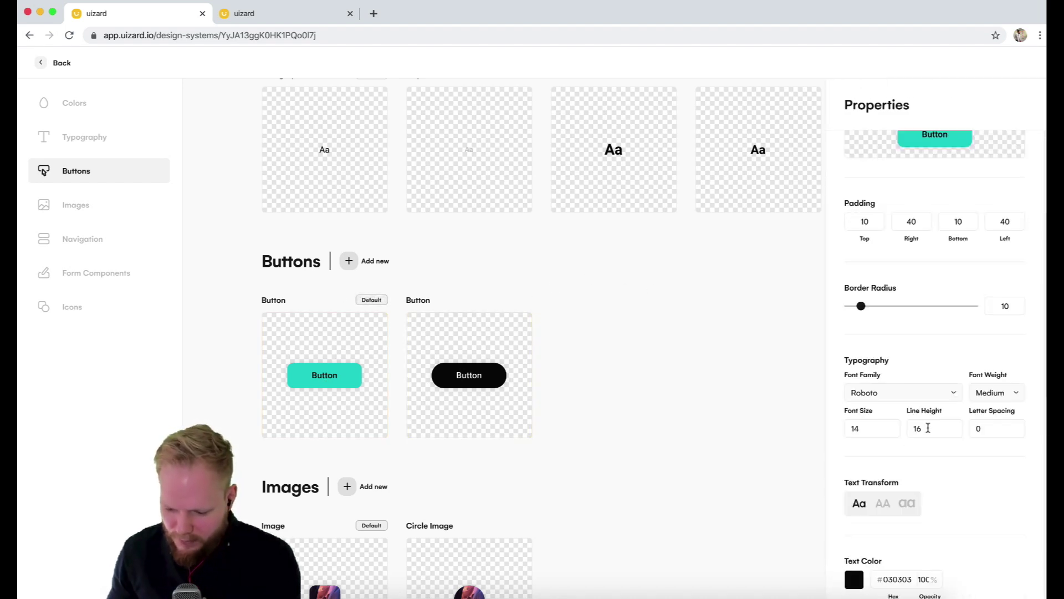
scroll(356, 373, "down", 5)
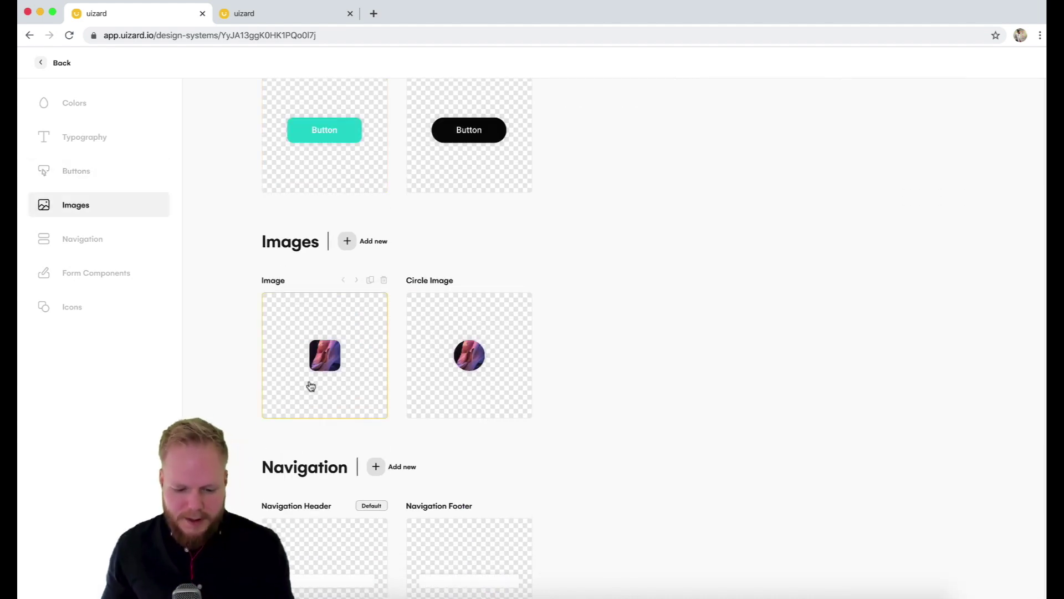
scroll(389, 373, "down", 3)
scroll(360, 422, "down", 3)
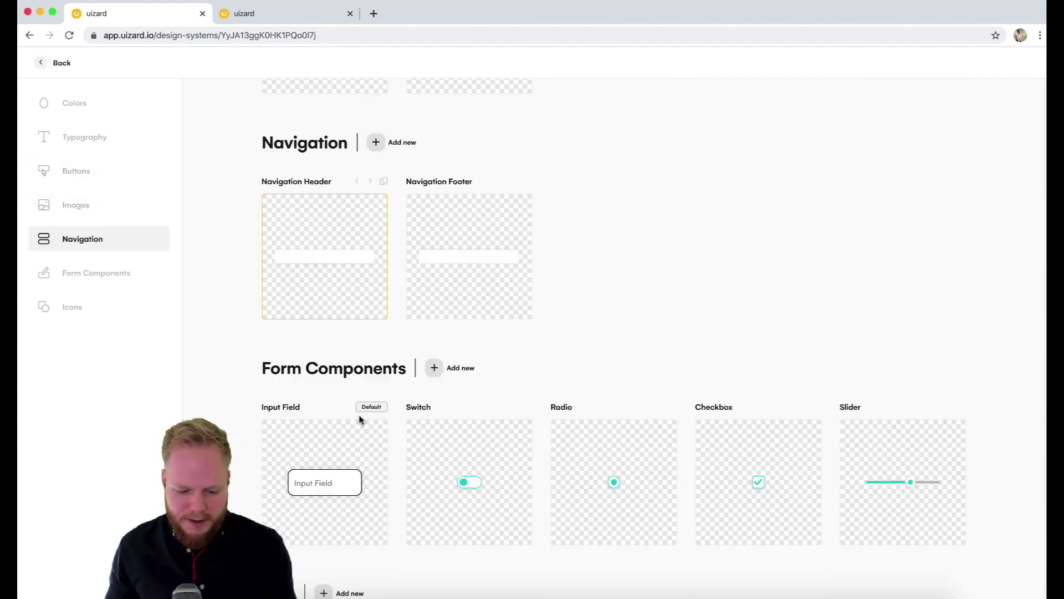
scroll(360, 420, "down", 2)
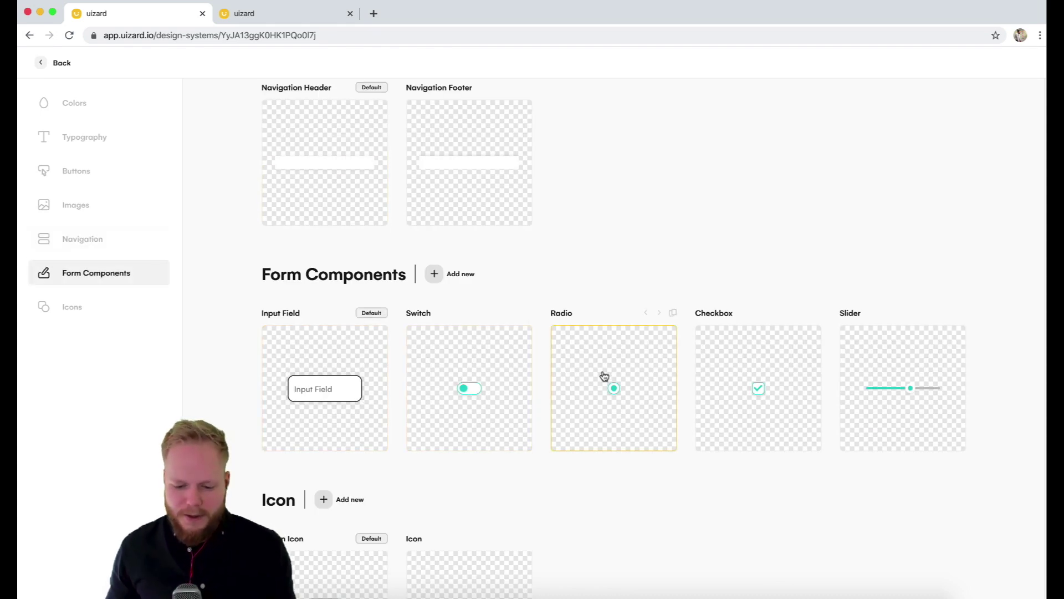
scroll(476, 350, "down", 3)
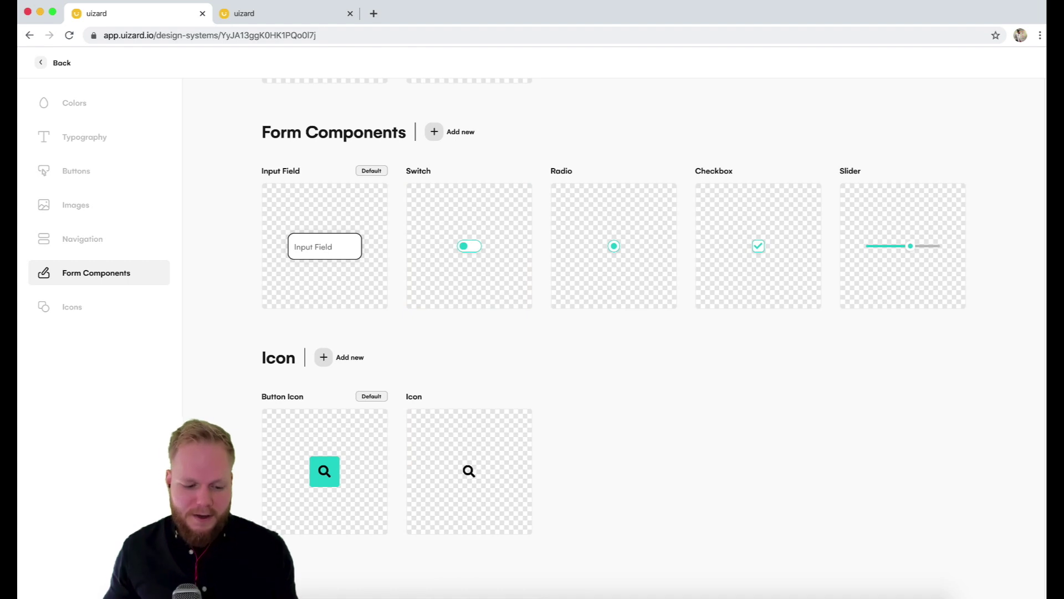
left_click(41, 63)
Create the mobile prototype 'Vaexperience v2' on VAexperience and pick the profile sketch example
left_click(115, 180)
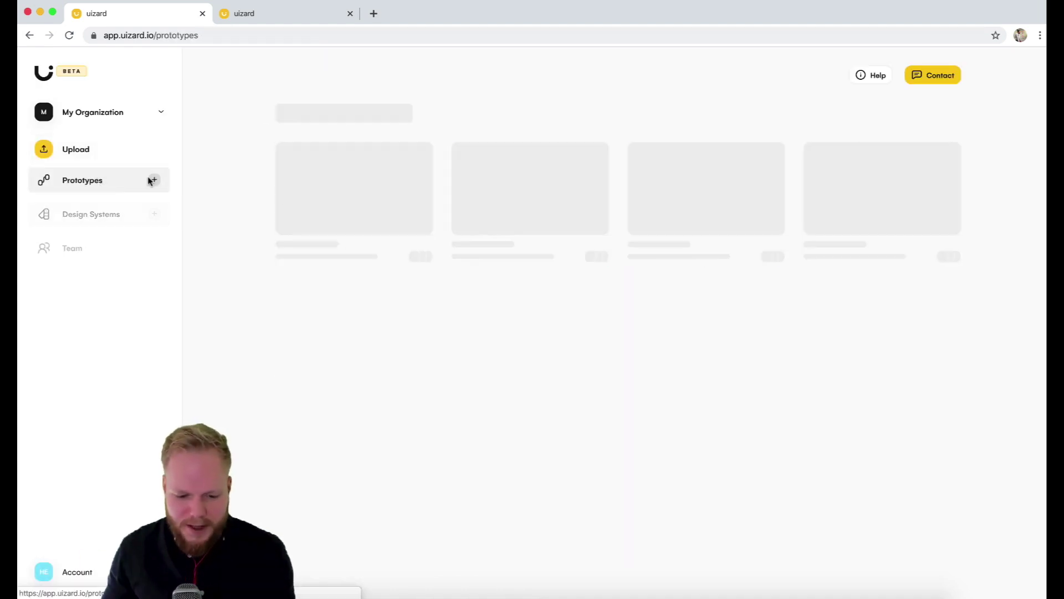
left_click(346, 194)
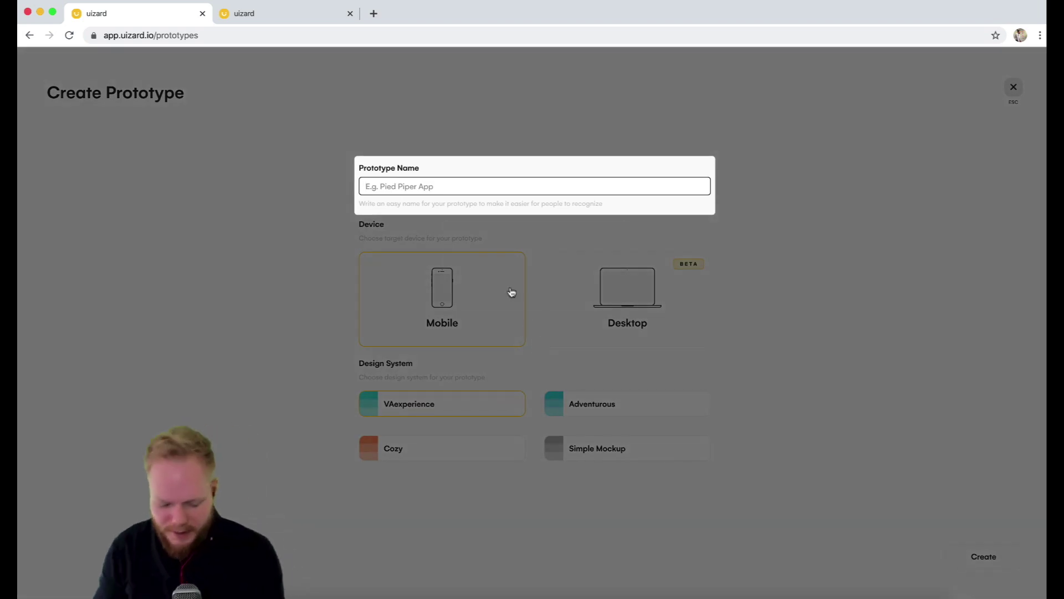
type("Vaexperience v2")
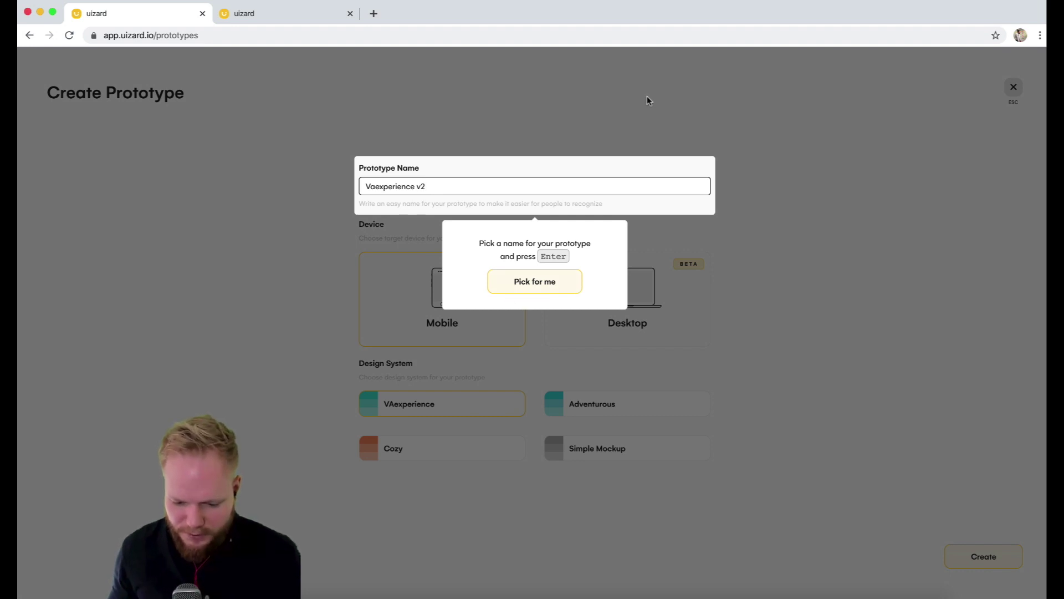
key("Return")
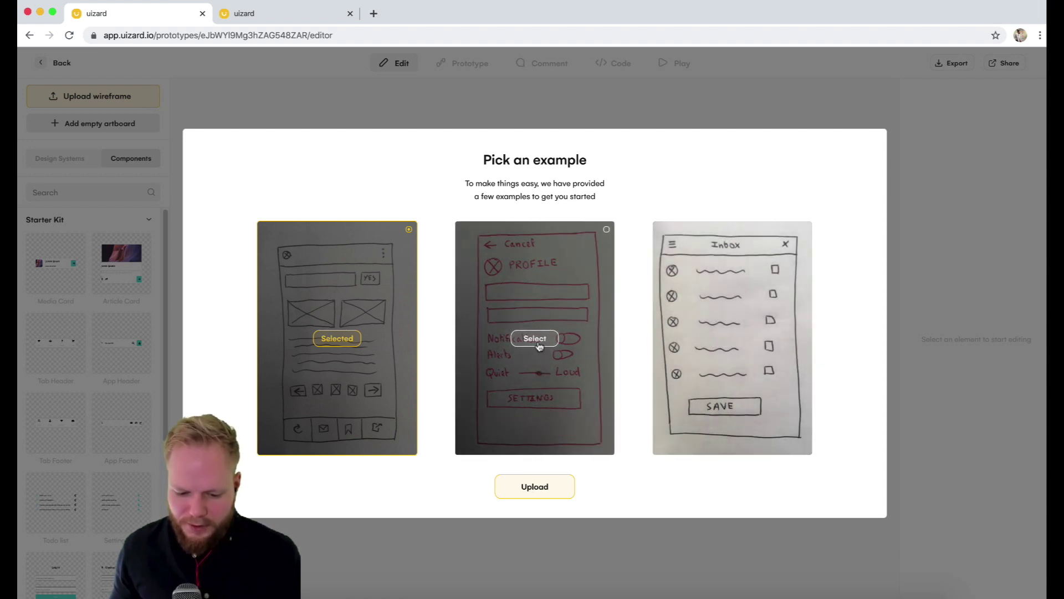
left_click(524, 343)
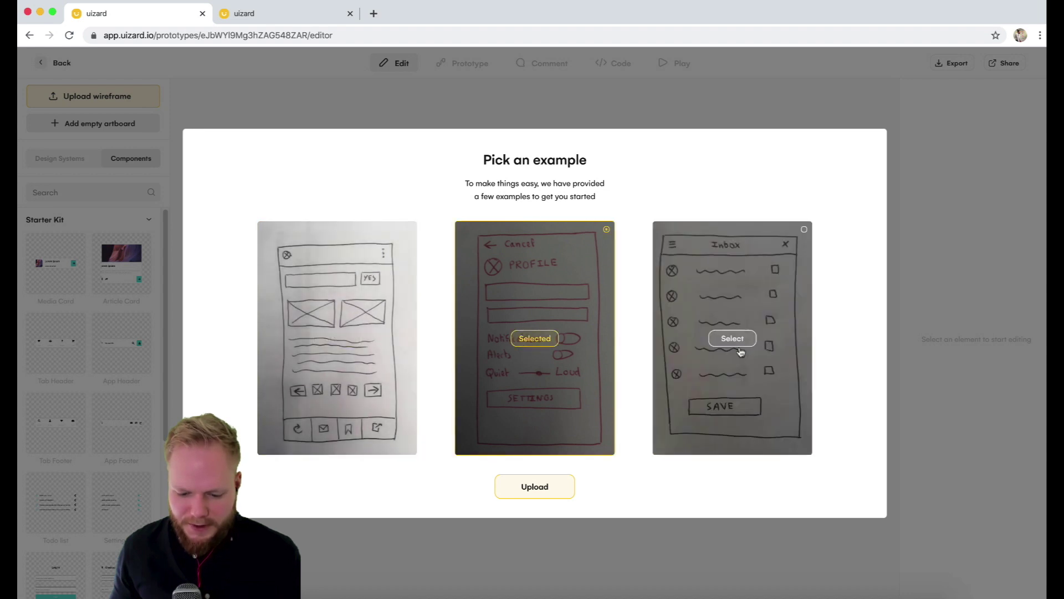
Generate the Profile screen, label its first input field 'Email', and select the field below
left_click(558, 486)
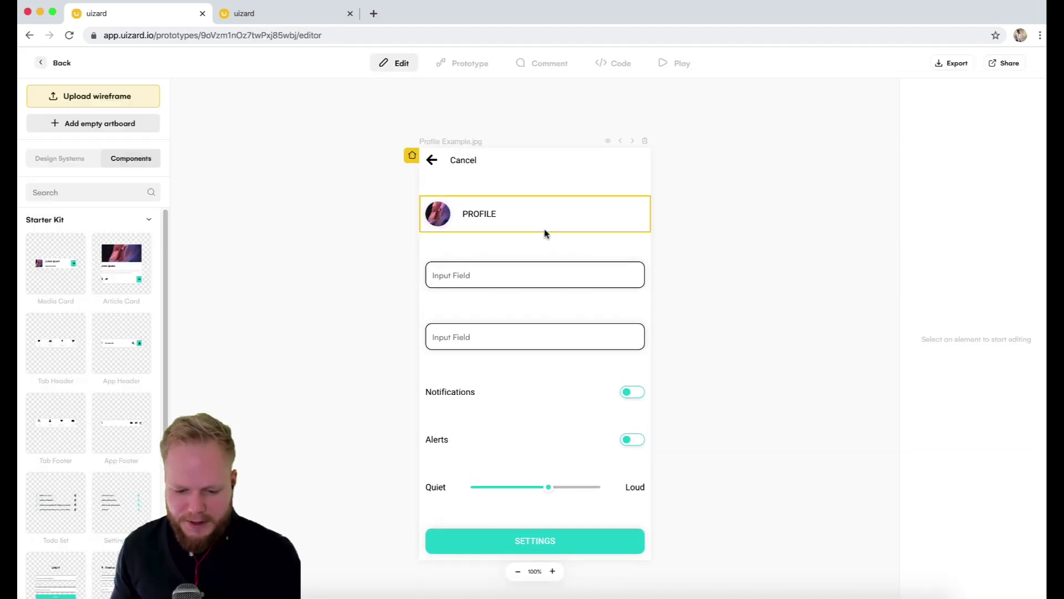
left_click(472, 221)
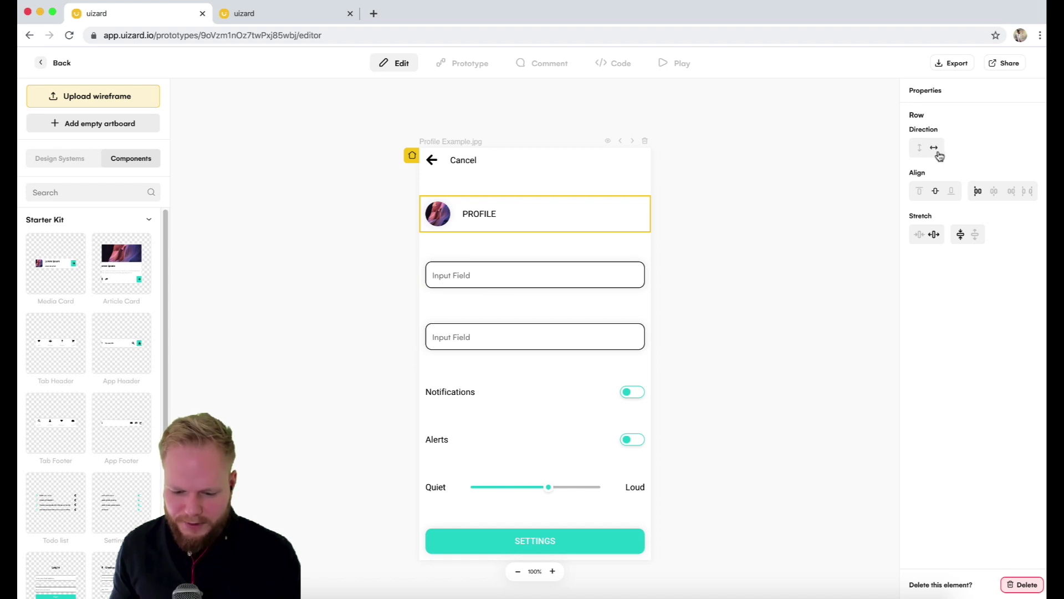
left_click(524, 276)
left_click(914, 232)
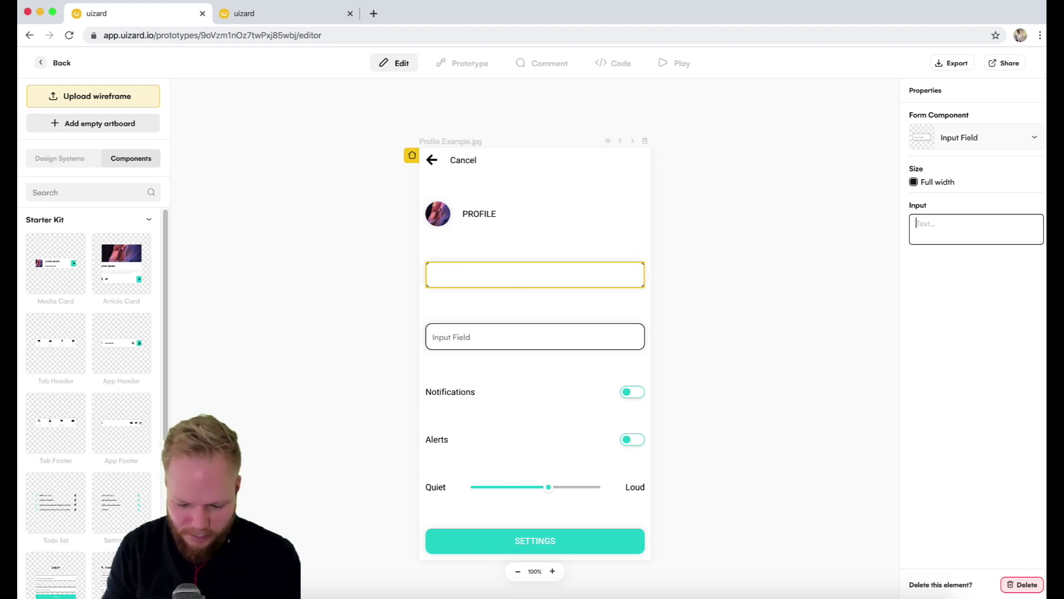
type("Email")
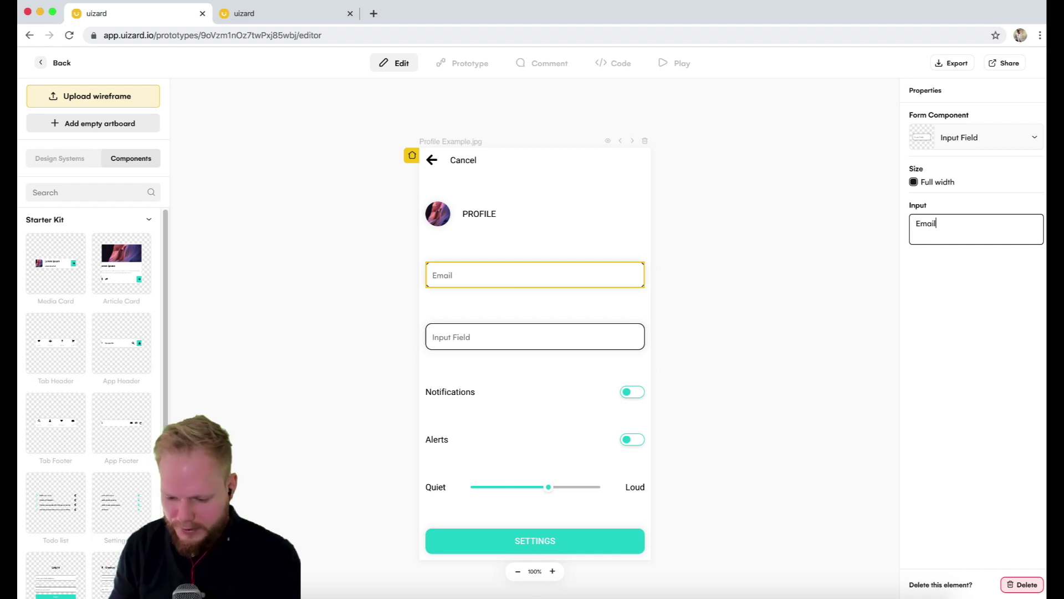
left_click(896, 286)
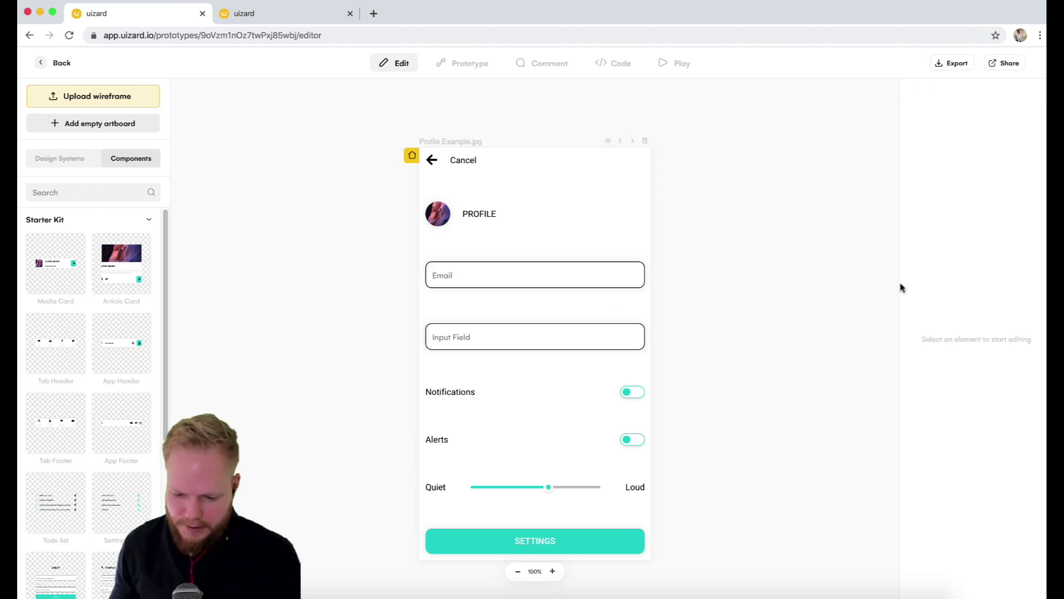
left_click(542, 343)
Move the slider above the Quiet row and the Alerts switch beside Loud
left_click_drag(553, 492, 574, 455)
left_click_drag(632, 411, 643, 499)
left_click(571, 391)
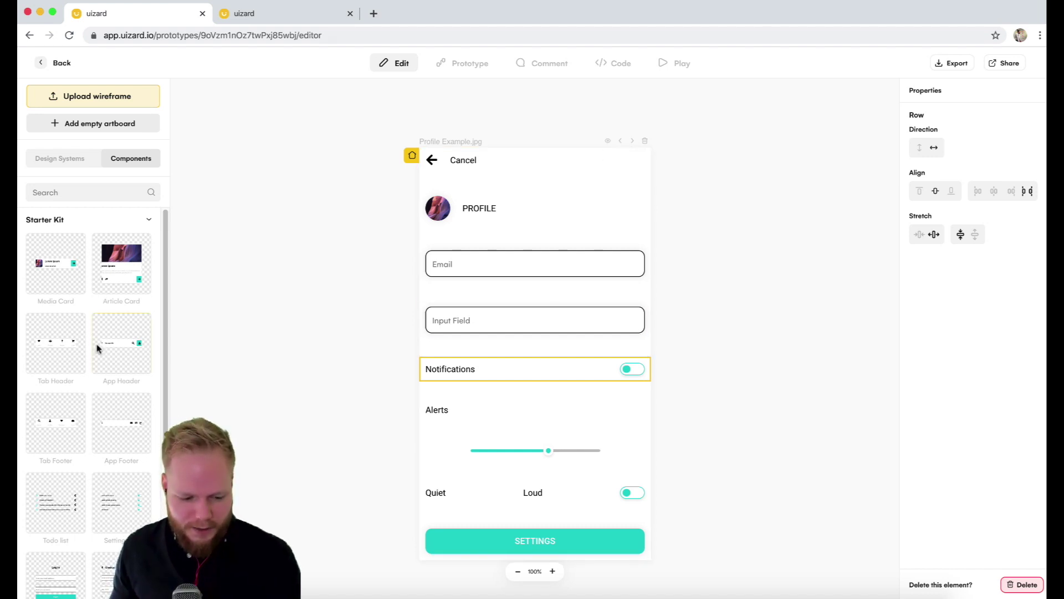
Drag a black Button from the Buttons components group under the Alerts label
scroll(94, 344, "down", 10)
scroll(75, 377, "up", 10)
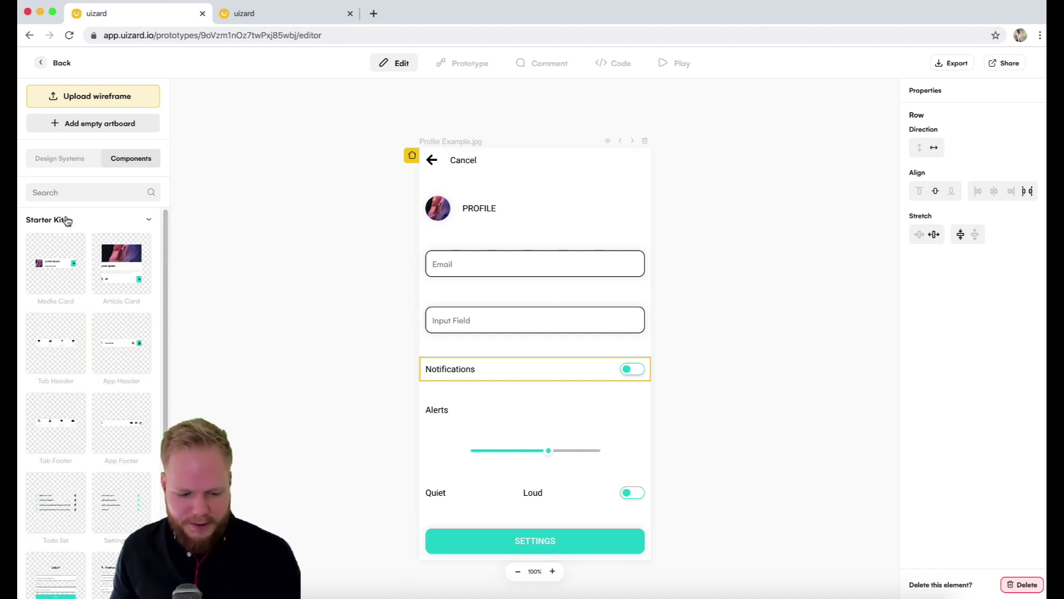
scroll(69, 333, "down", 5)
left_click(62, 390)
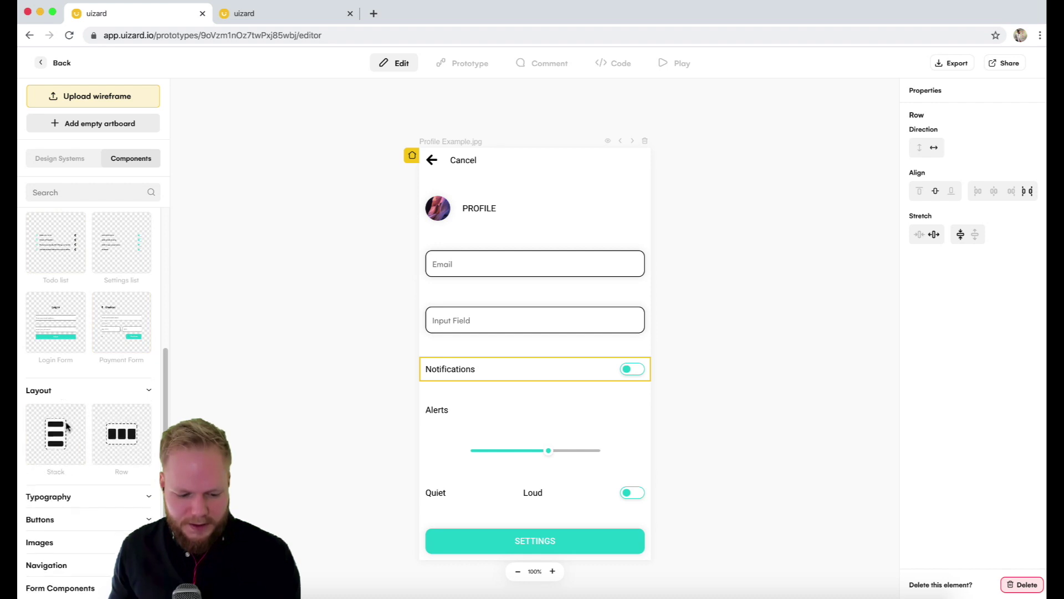
scroll(73, 471, "down", 3)
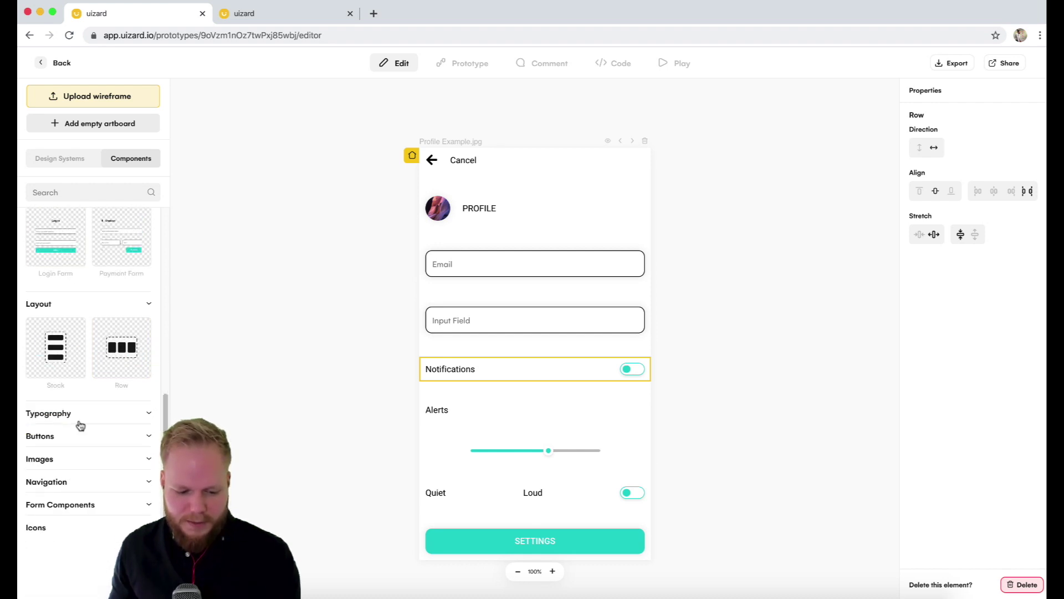
left_click(80, 415)
scroll(69, 434, "down", 10)
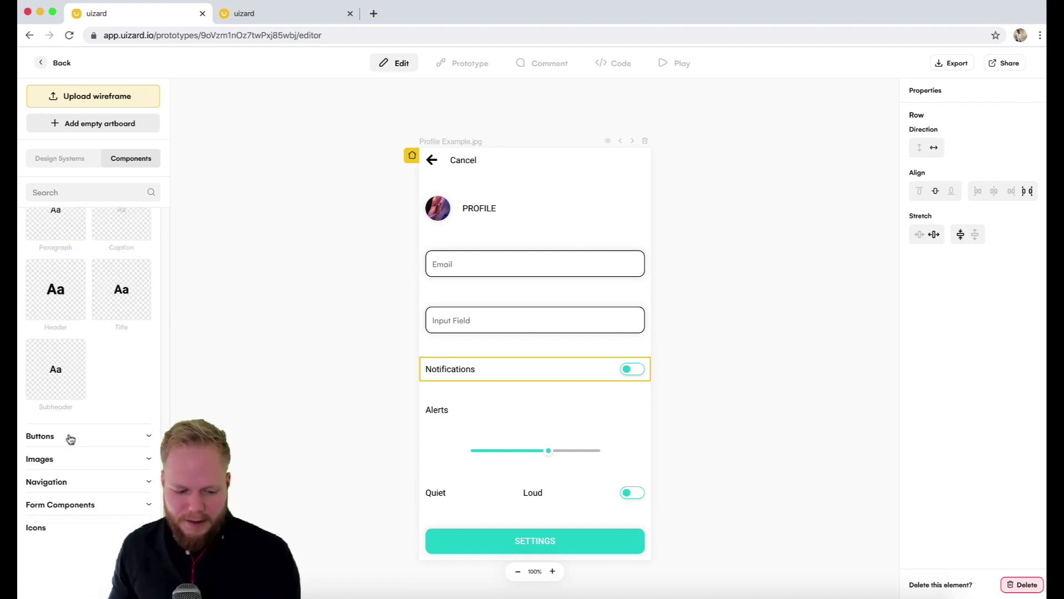
left_click(69, 436)
scroll(662, 297, "up", 3)
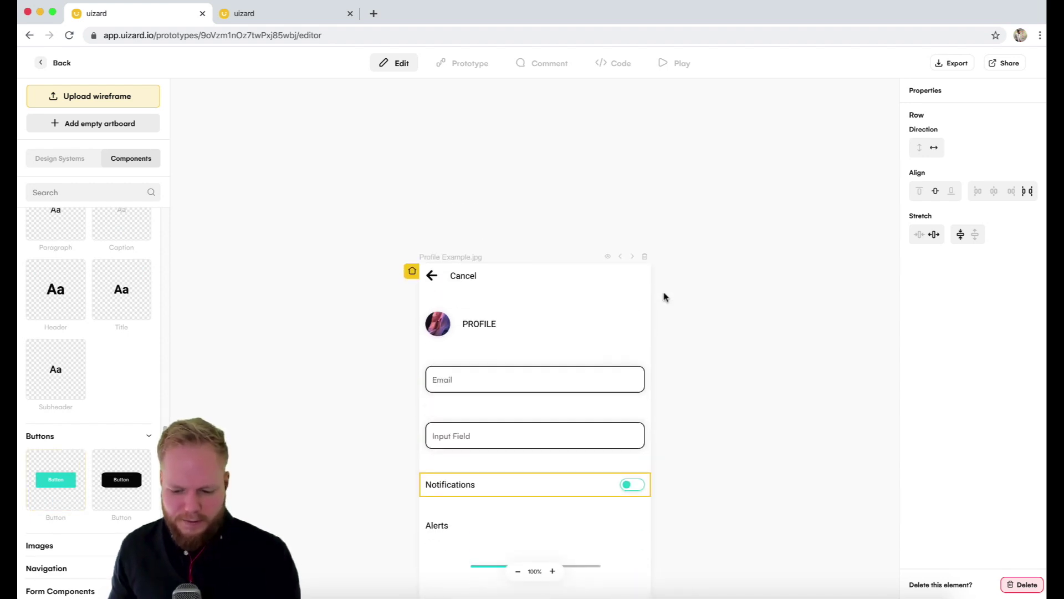
scroll(94, 498, "up", 3)
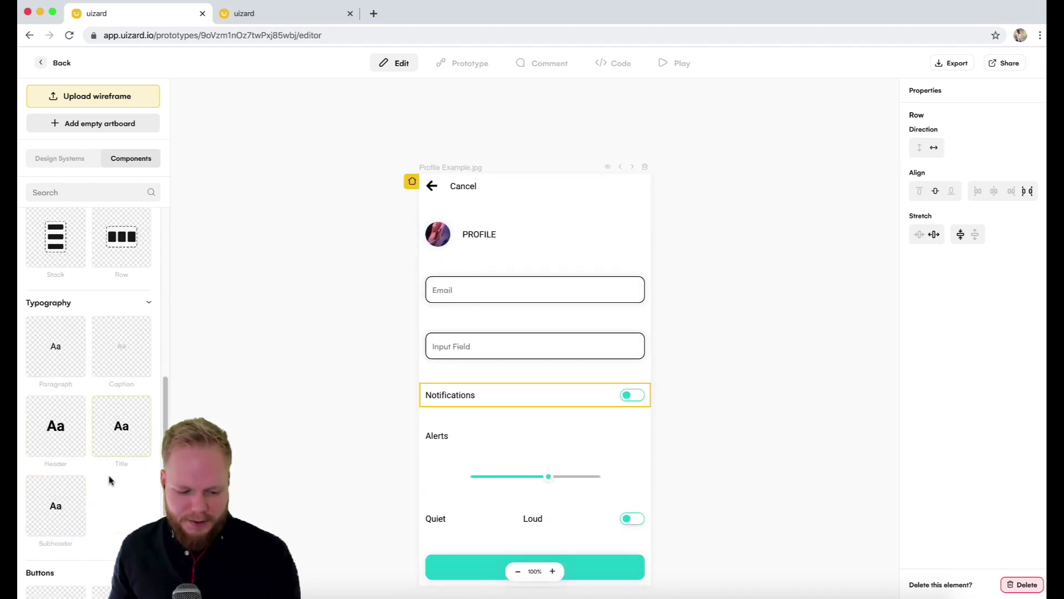
scroll(116, 485, "down", 5)
left_click_drag(123, 381, 535, 445)
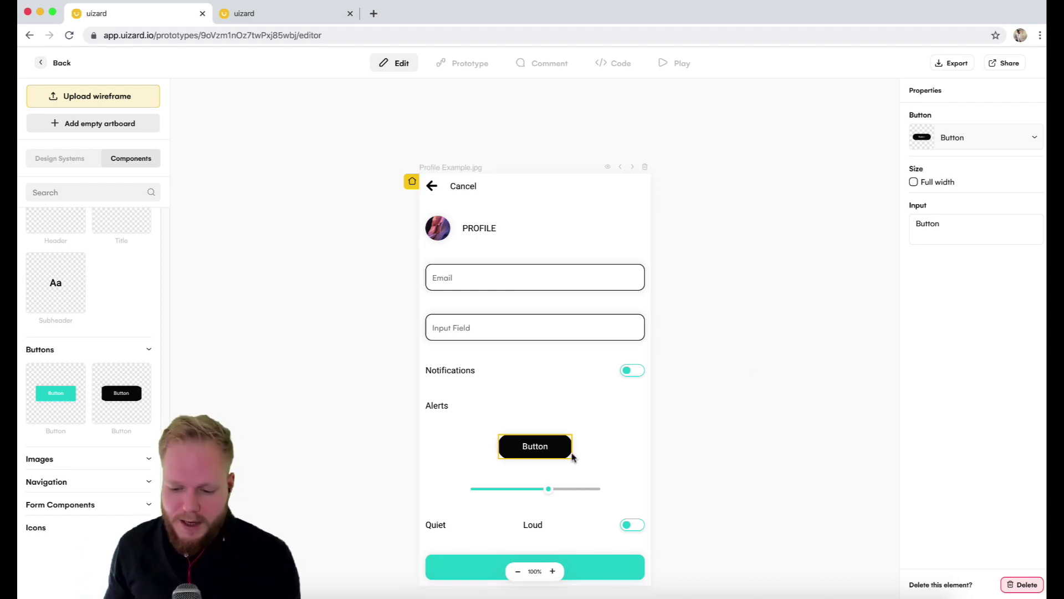
Upload two more hand-drawn wireframe photos to be converted into artboards
left_click(92, 95)
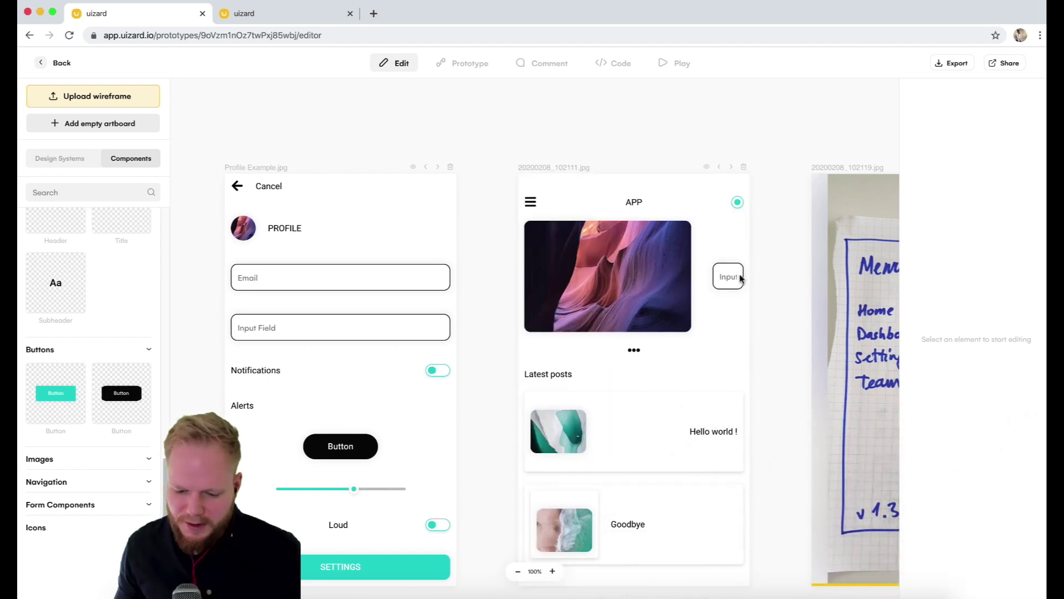
Scroll the canvas over to the converted Menu artboard past the APP screen
scroll(763, 278, "right", 5)
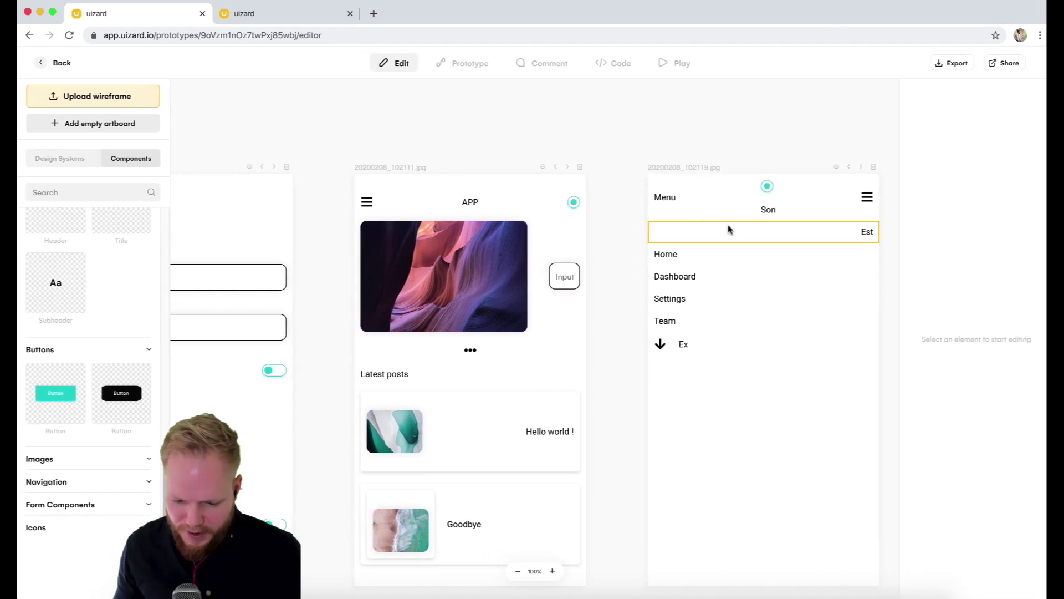
left_click(573, 202)
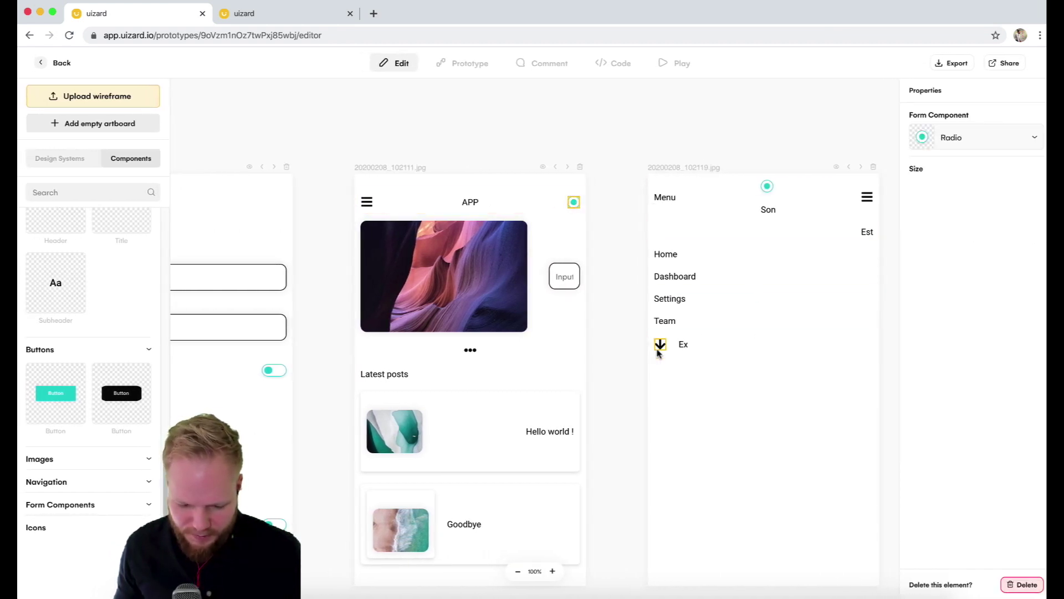
scroll(584, 408, "down", 1)
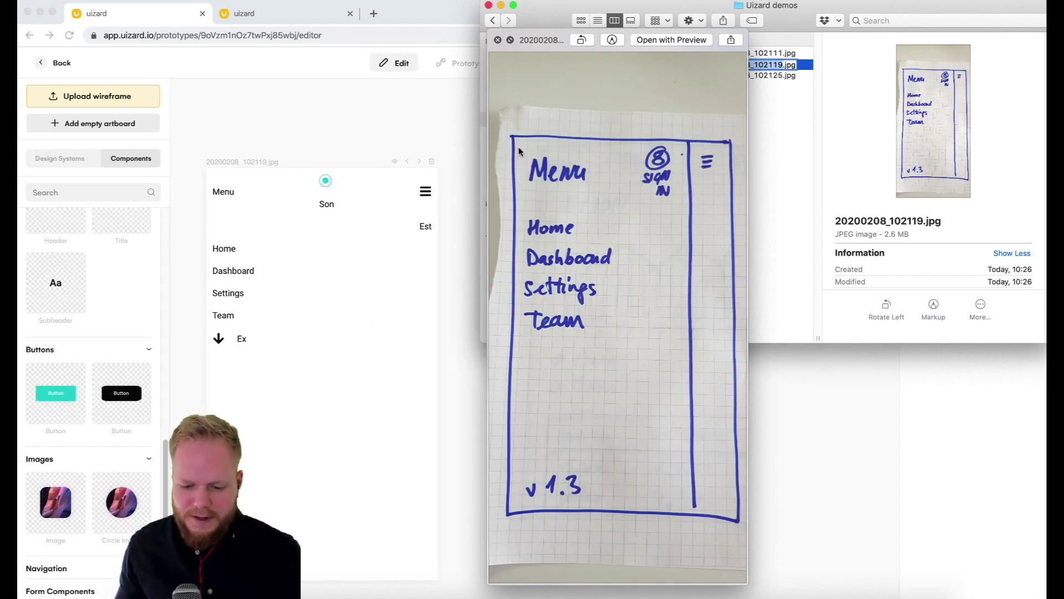
Select the Home entry on the Menu artboard
scroll(266, 404, "down", 2)
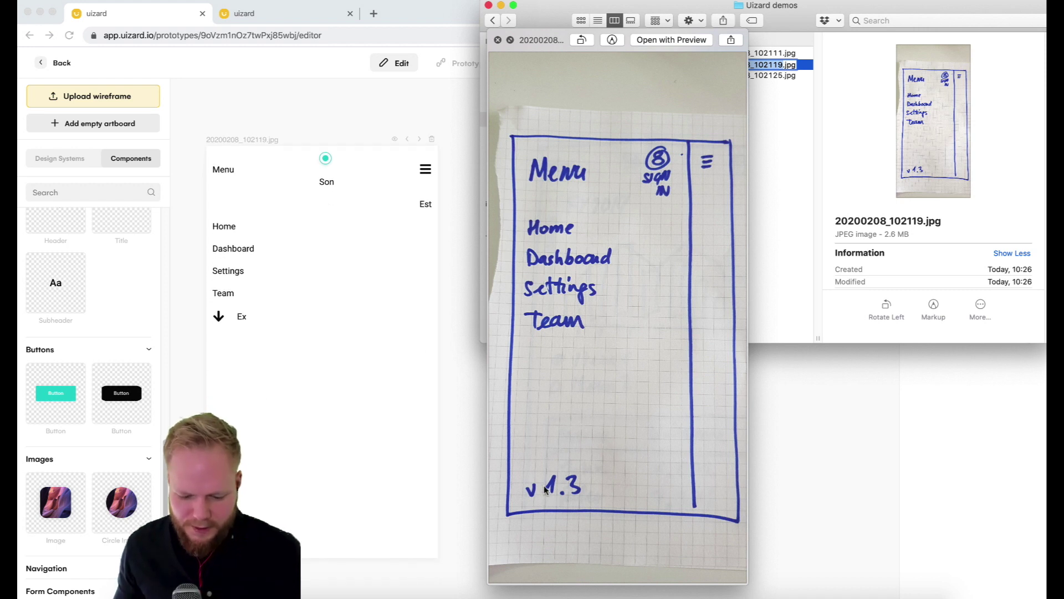
left_click(222, 226)
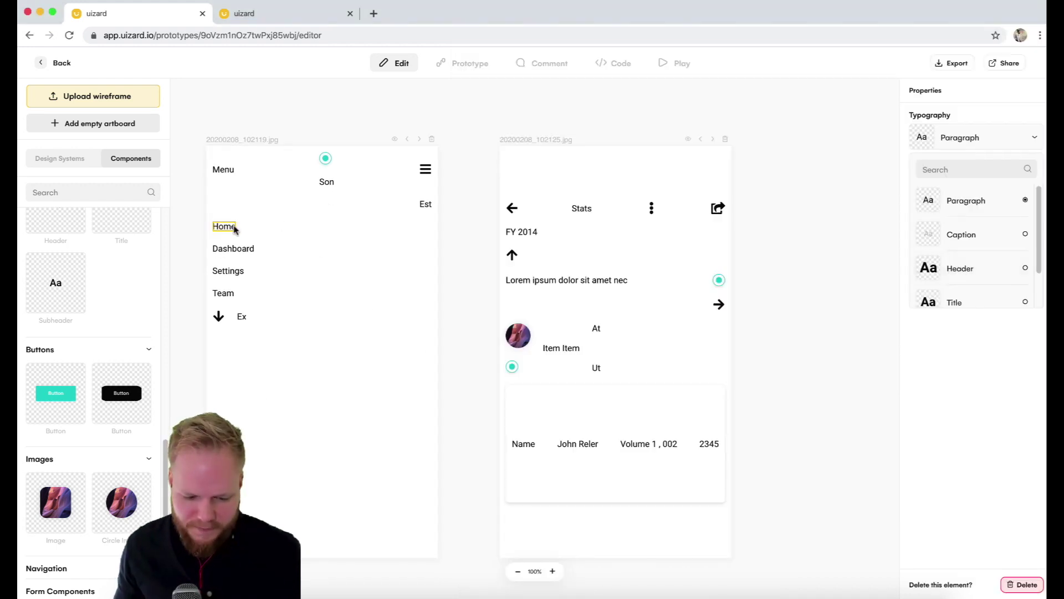
Set the Menu screen's Home entry to the Title typography style
scroll(962, 287, "down", 1)
left_click(962, 284)
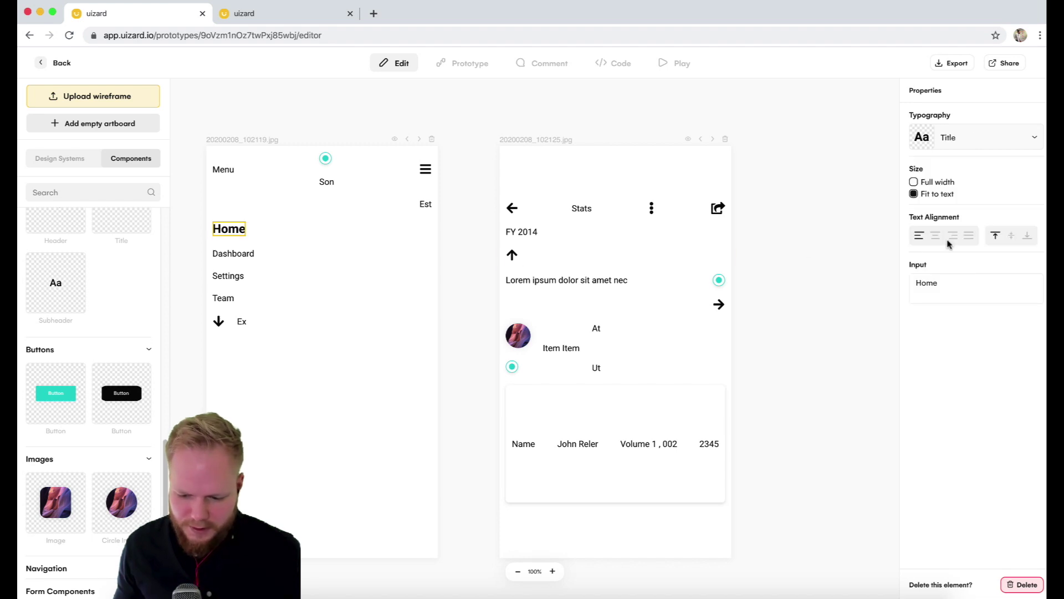
left_click(238, 254)
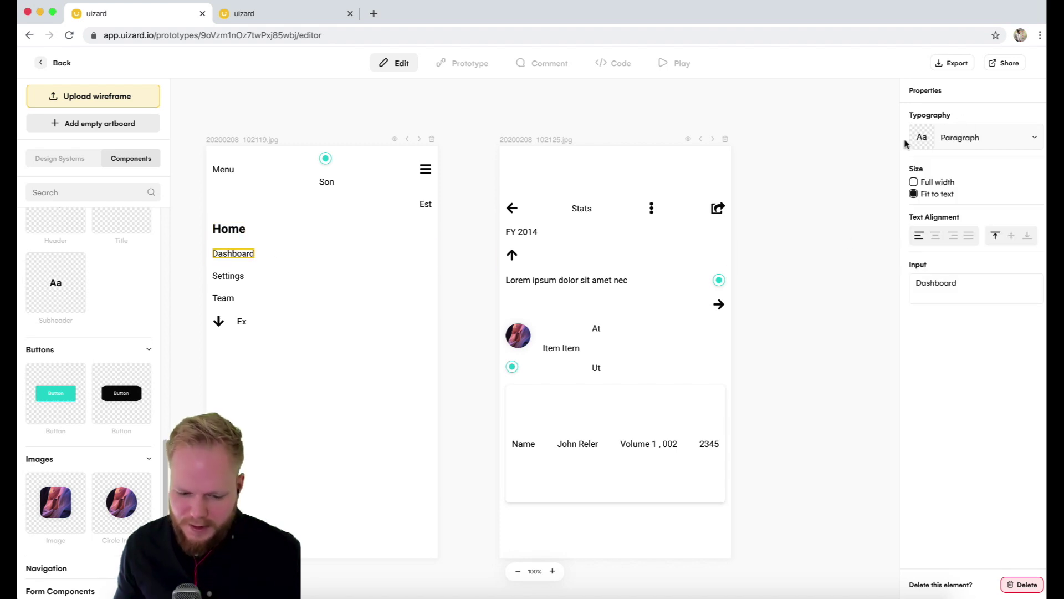
left_click(765, 593)
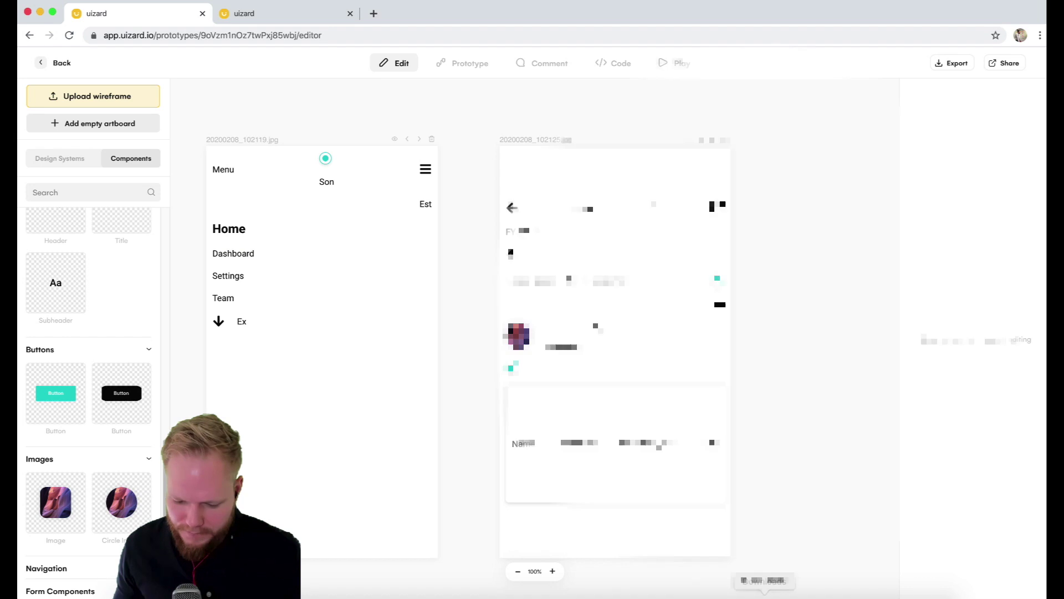
Bring up the Downloads folder's file list from the Dock
left_click(591, 110)
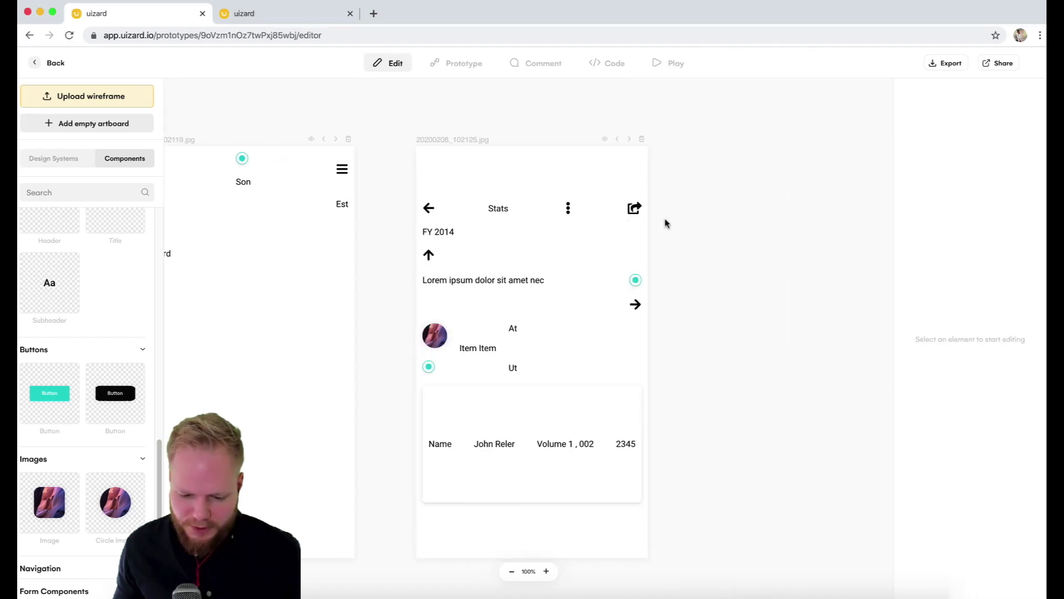
scroll(665, 221, "right", 5)
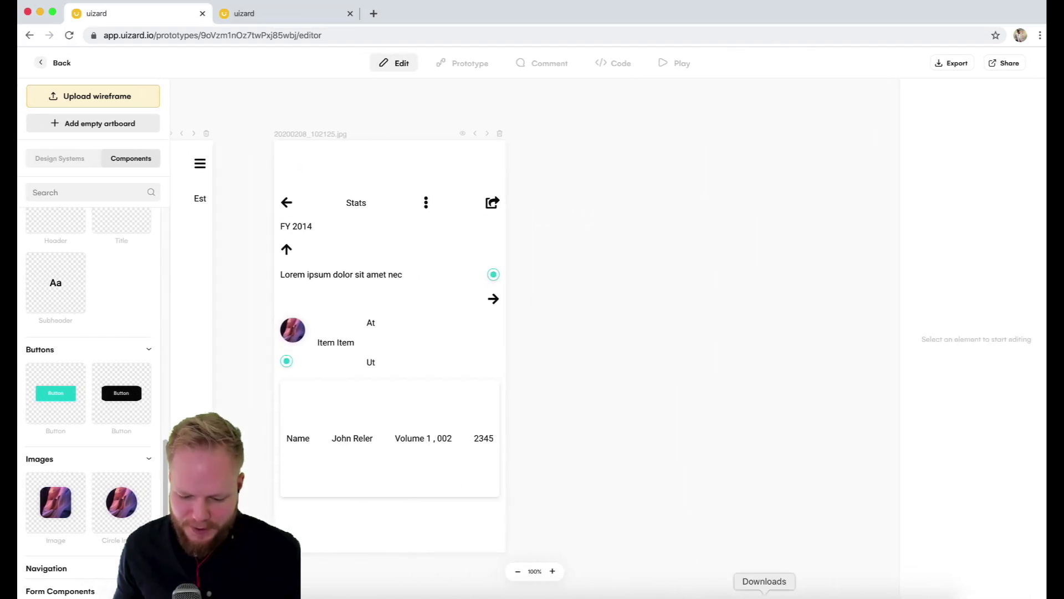
left_click(765, 593)
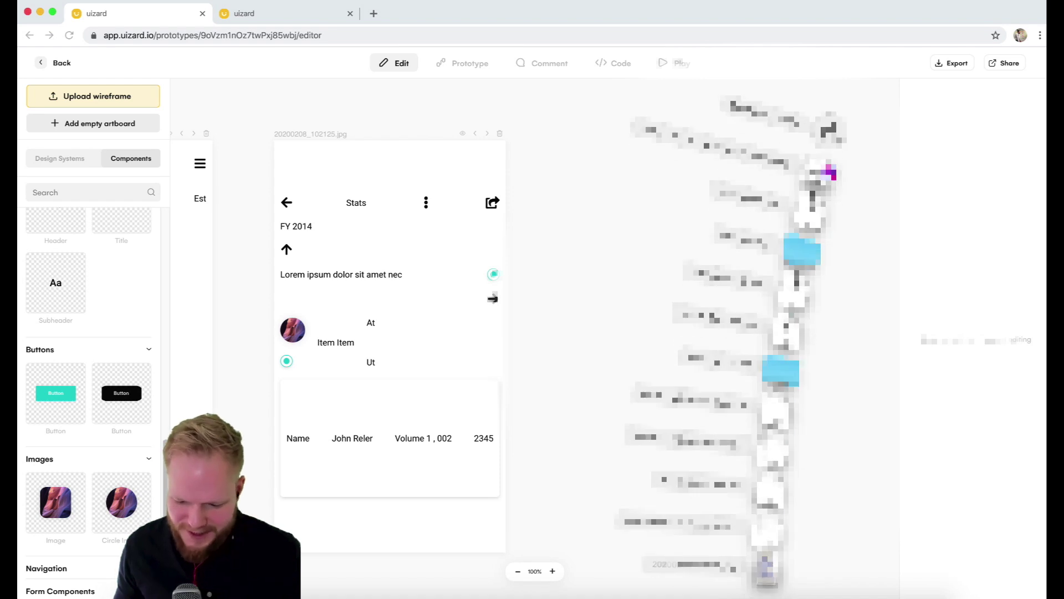
View the Stats sketch 20200208_102125.jpg full size, then close it and select the Stats artboard
left_click(830, 172)
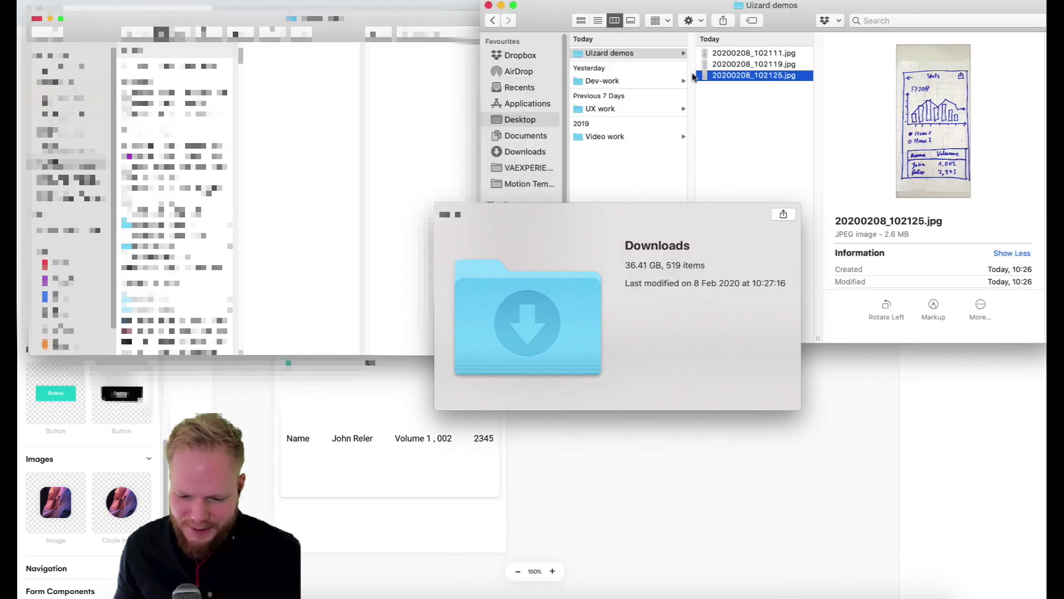
double_click(720, 76)
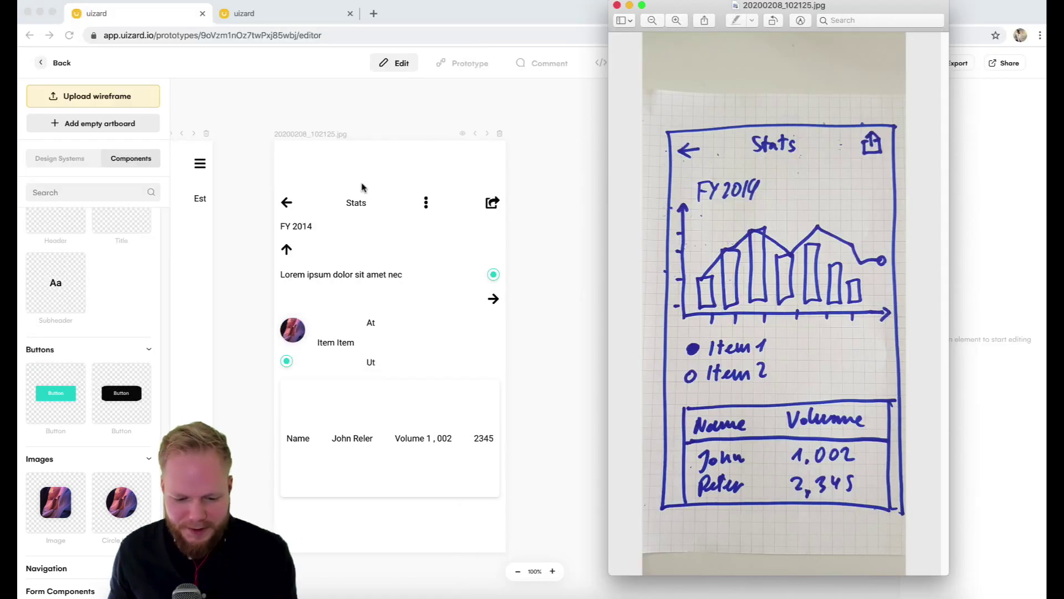
left_click(382, 167)
left_click(347, 161)
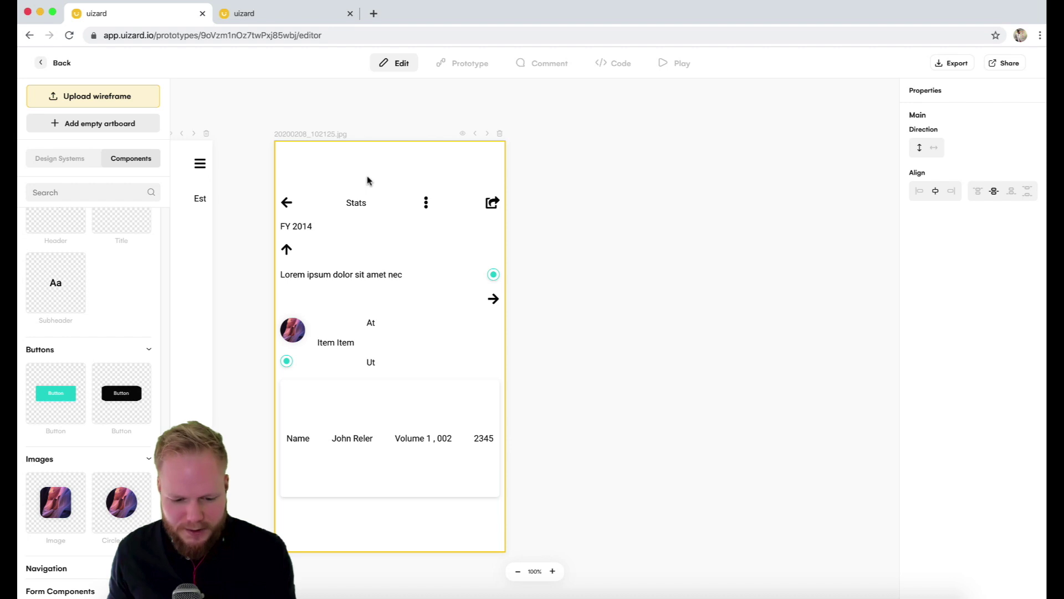
Place a teal Button atop the Stats artboard and compare it with the hand-drawn Stats sketch
left_click_drag(40, 391, 357, 169)
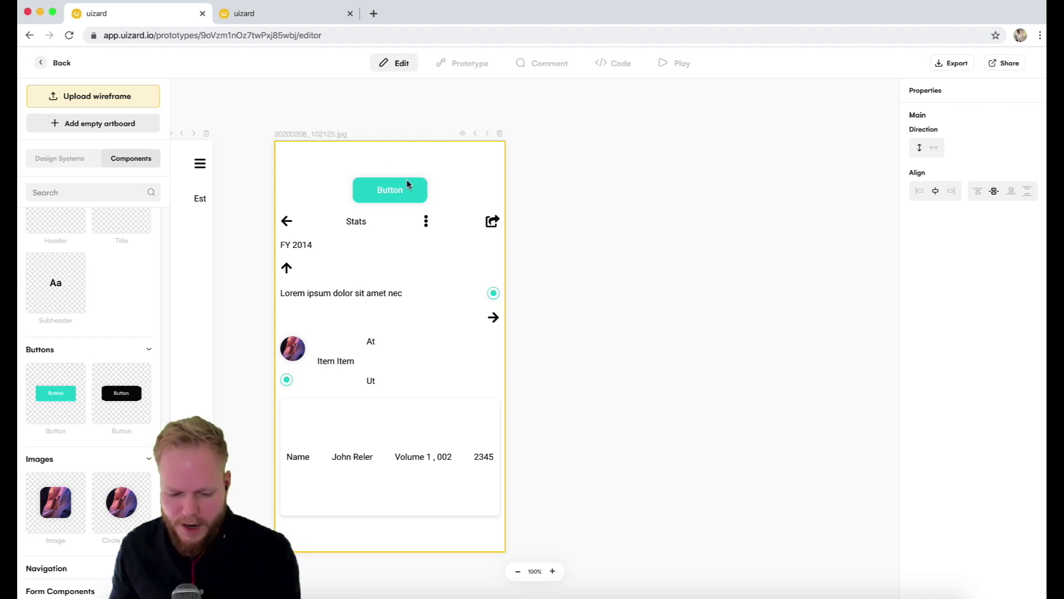
key("super+Tab")
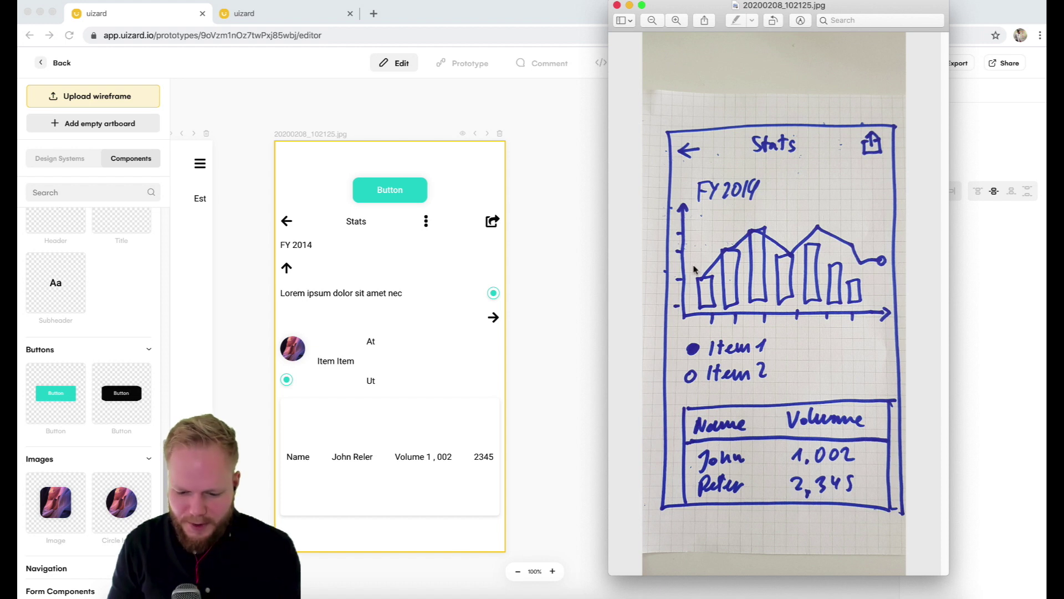
left_click_drag(685, 339, 707, 359)
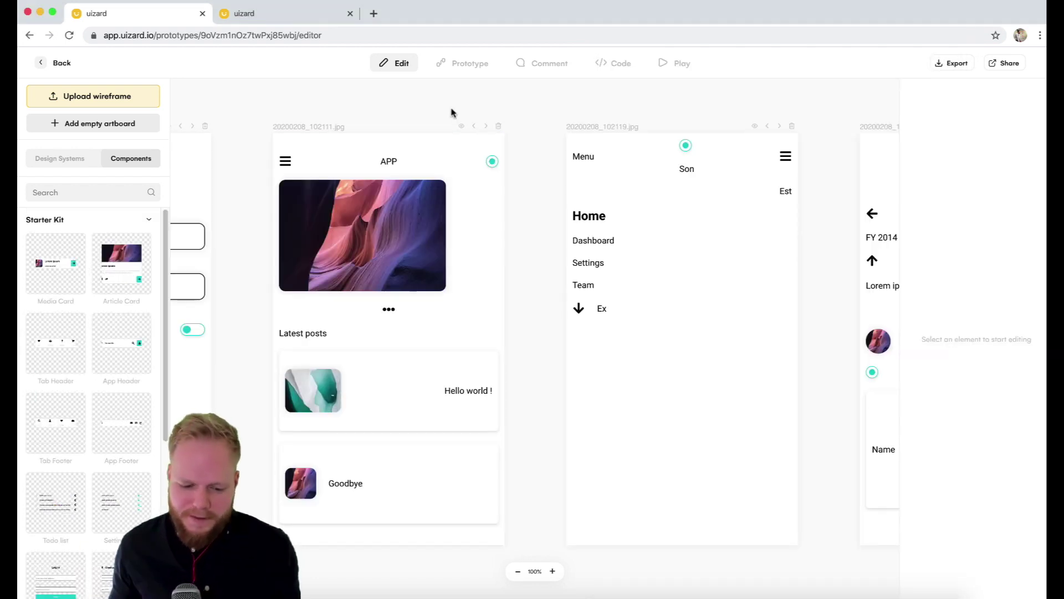
Browse the Buttons, Images and Navigation component categories, then enter Prototype mode
scroll(84, 416, "down", 5)
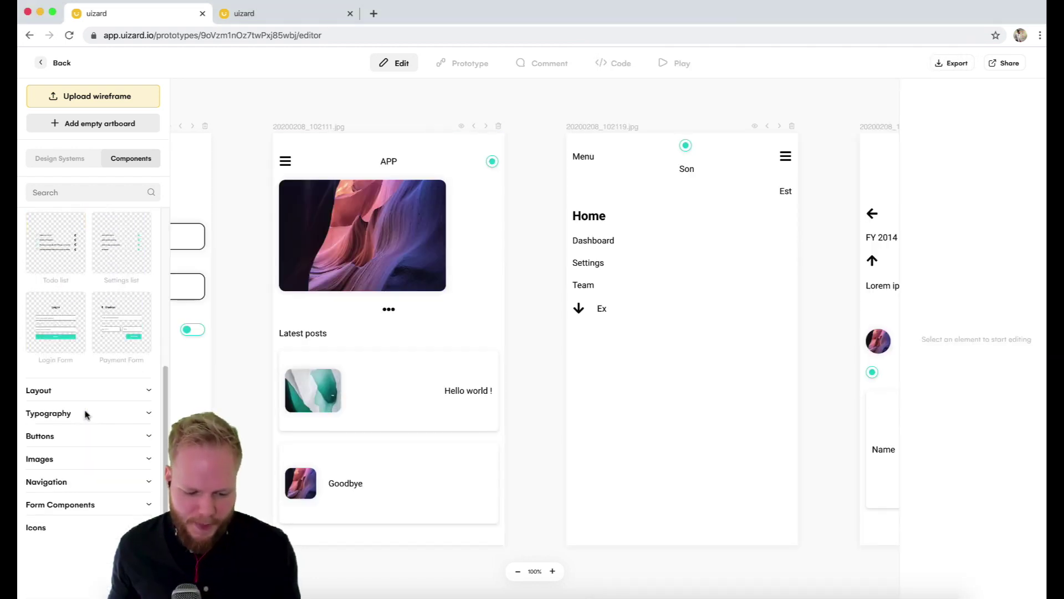
left_click(63, 439)
left_click(64, 546)
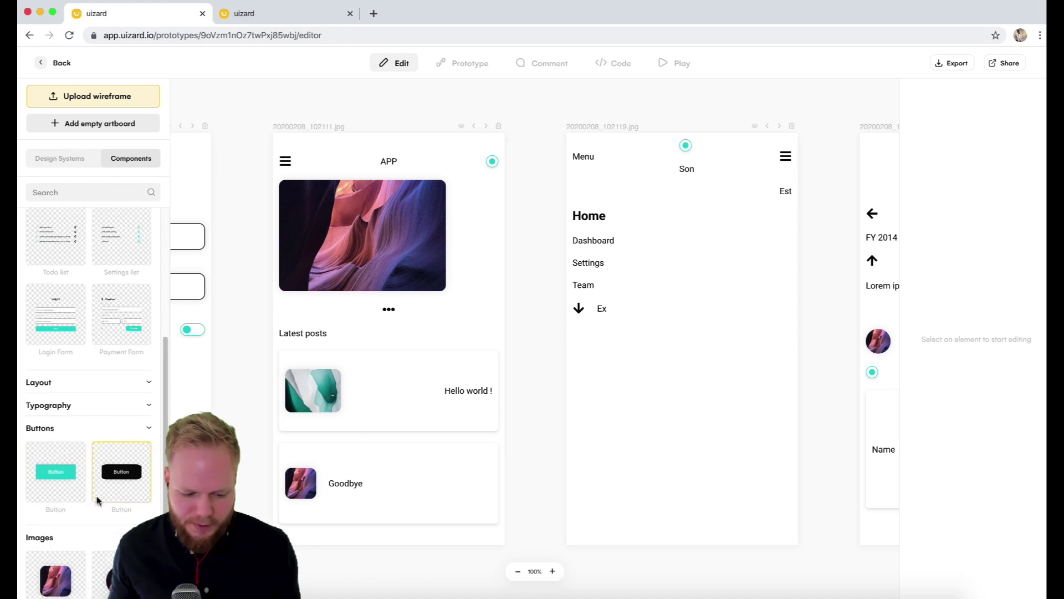
scroll(99, 501, "down", 3)
left_click(101, 482)
scroll(119, 443, "down", 2)
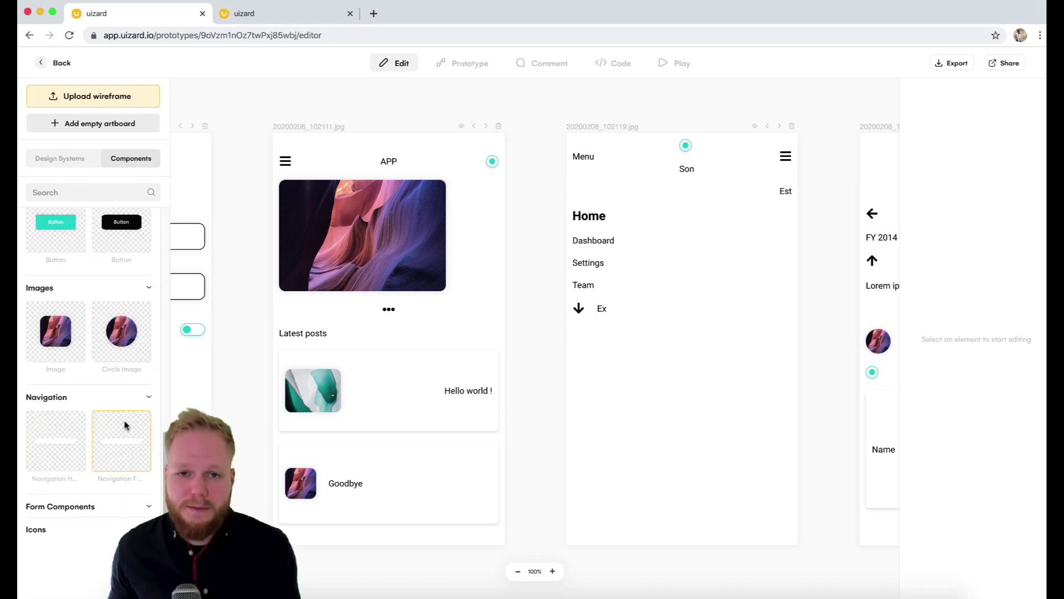
left_click(471, 63)
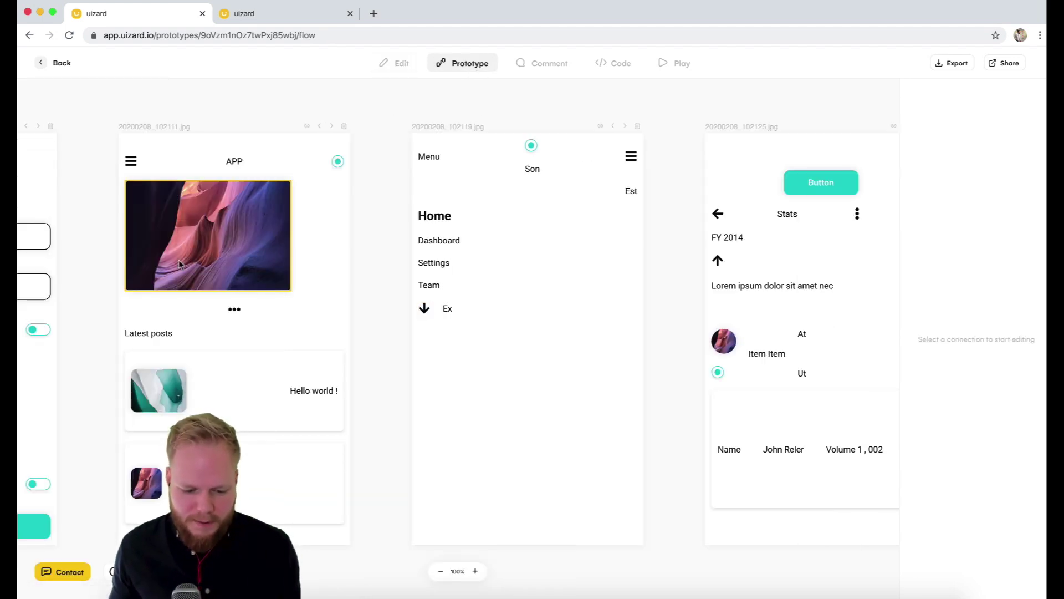
Connect the canyon image to Menu, Home to Stats, the profile input box to APP, then play
left_click_drag(291, 235, 430, 264)
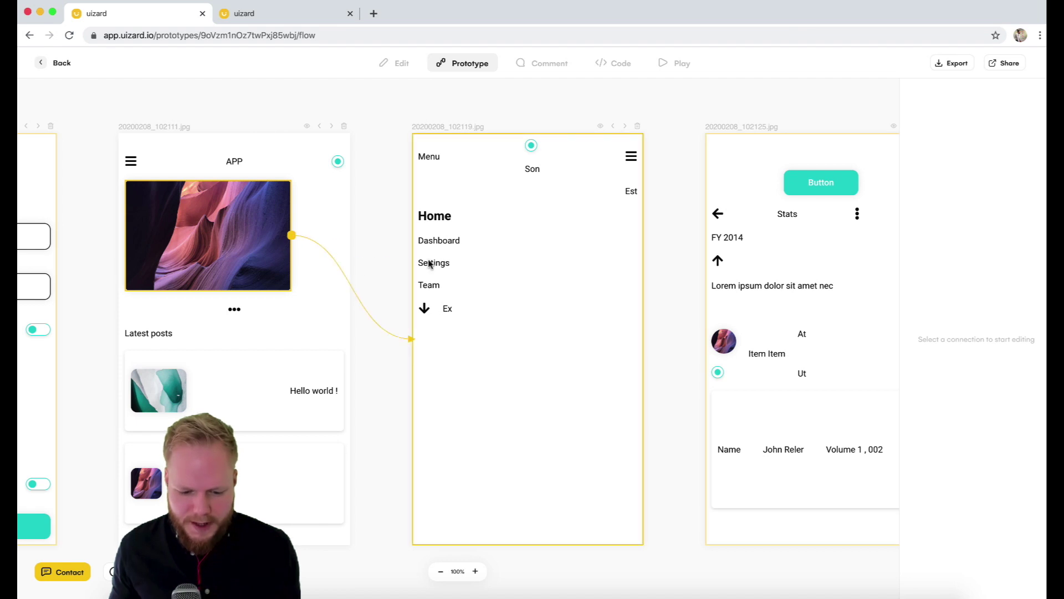
left_click(412, 323)
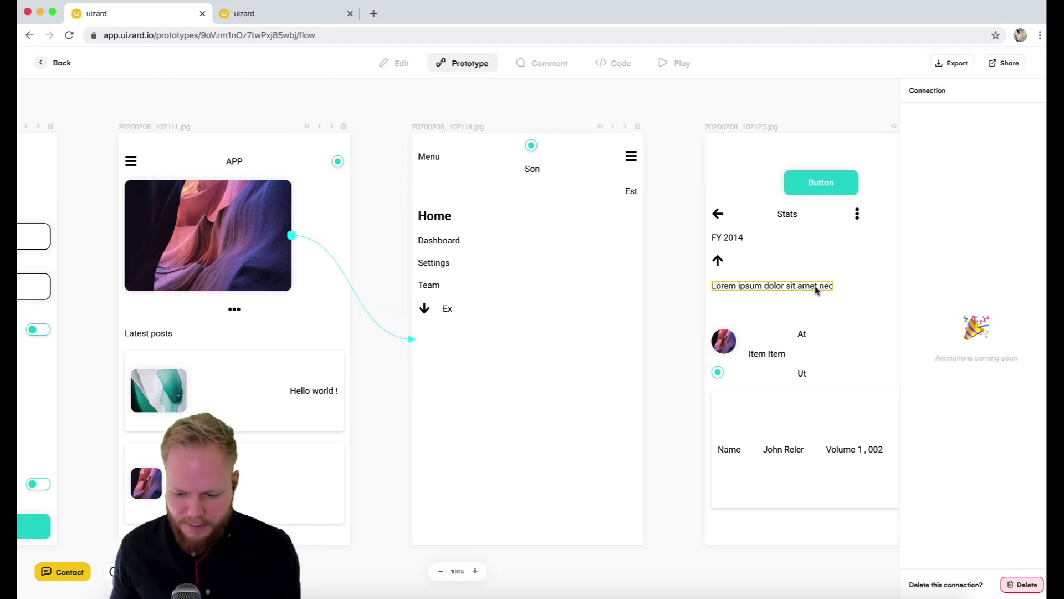
left_click_drag(452, 216, 715, 338)
left_click(38, 246)
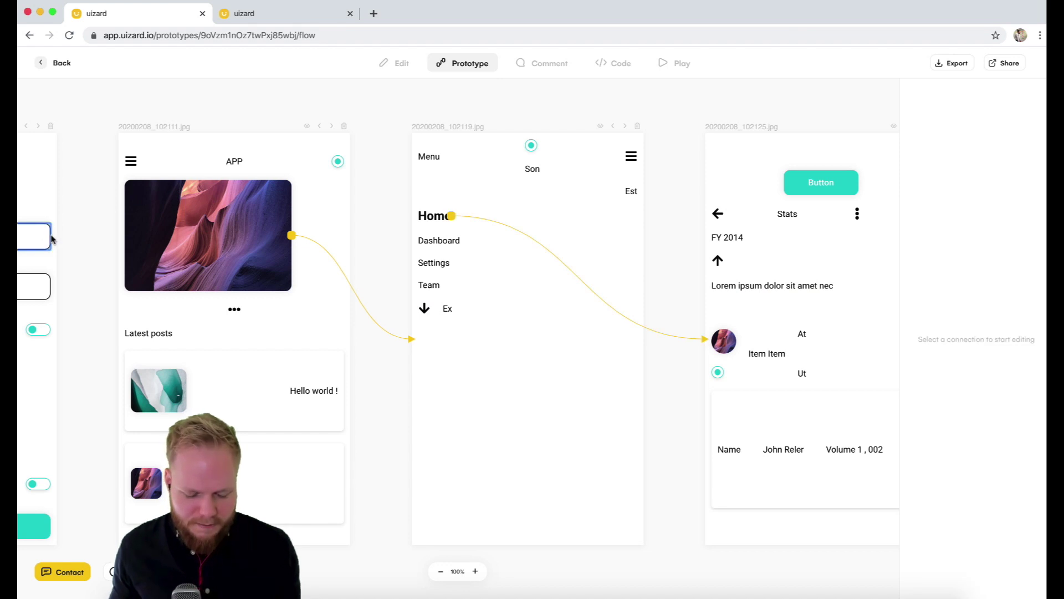
left_click_drag(51, 238, 121, 265)
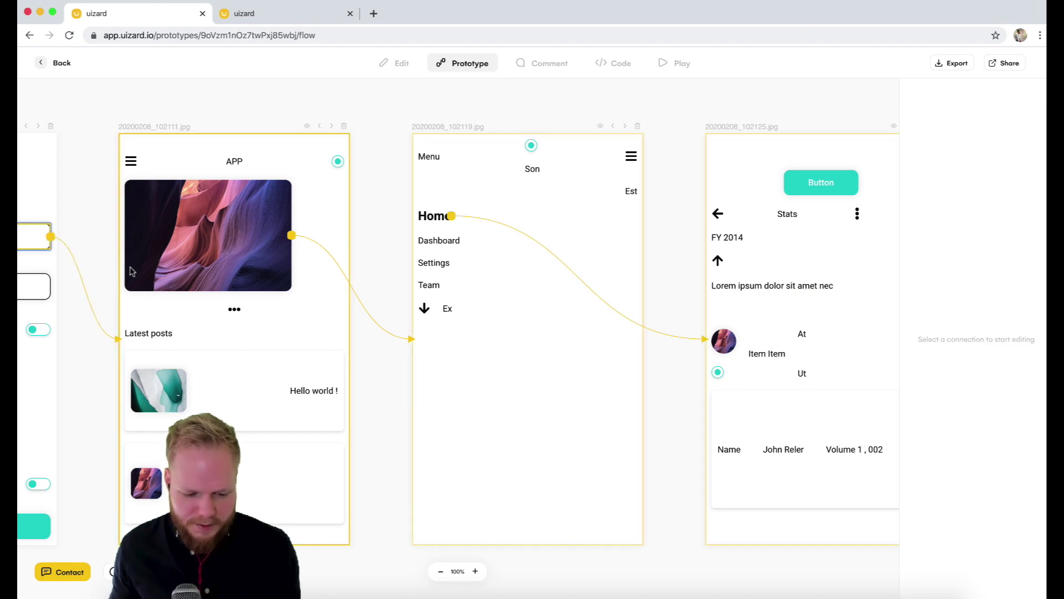
left_click(675, 63)
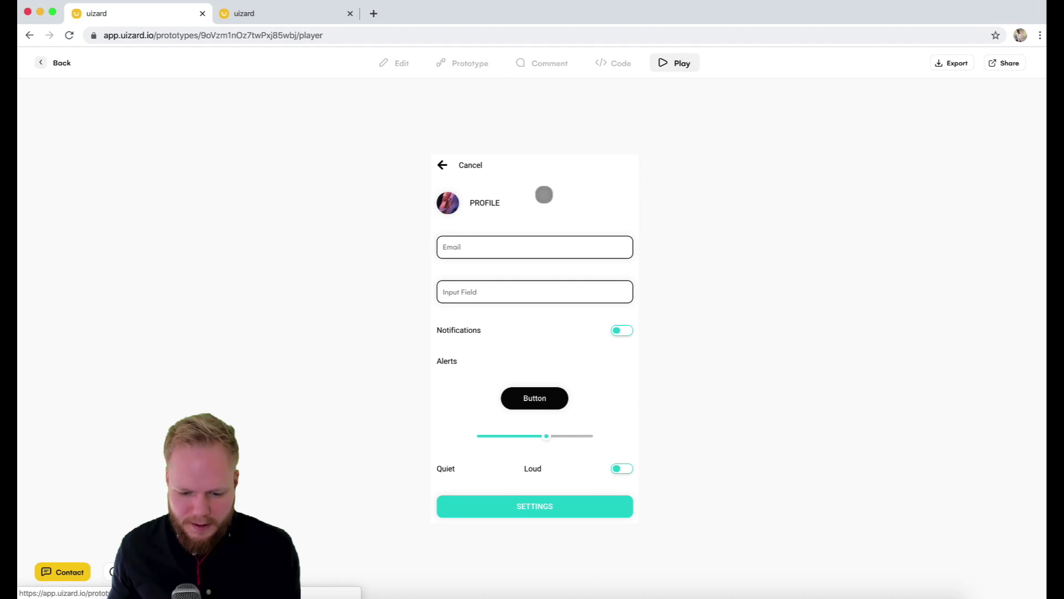
Step through the preview from the input box to APP, canyon image to Menu, and Home to Stats
left_click(584, 244)
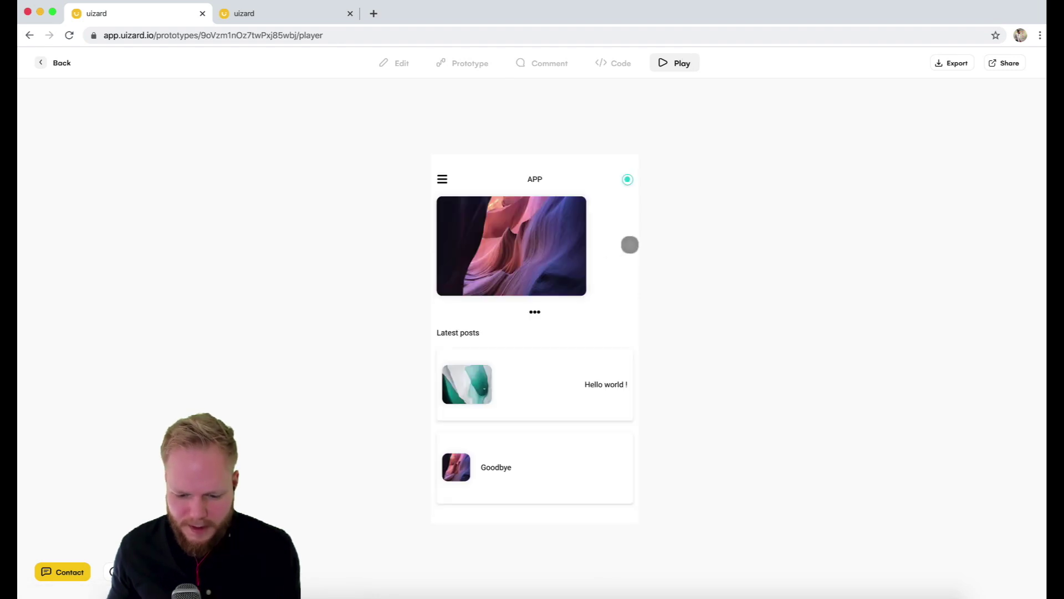
left_click(549, 252)
left_click(454, 227)
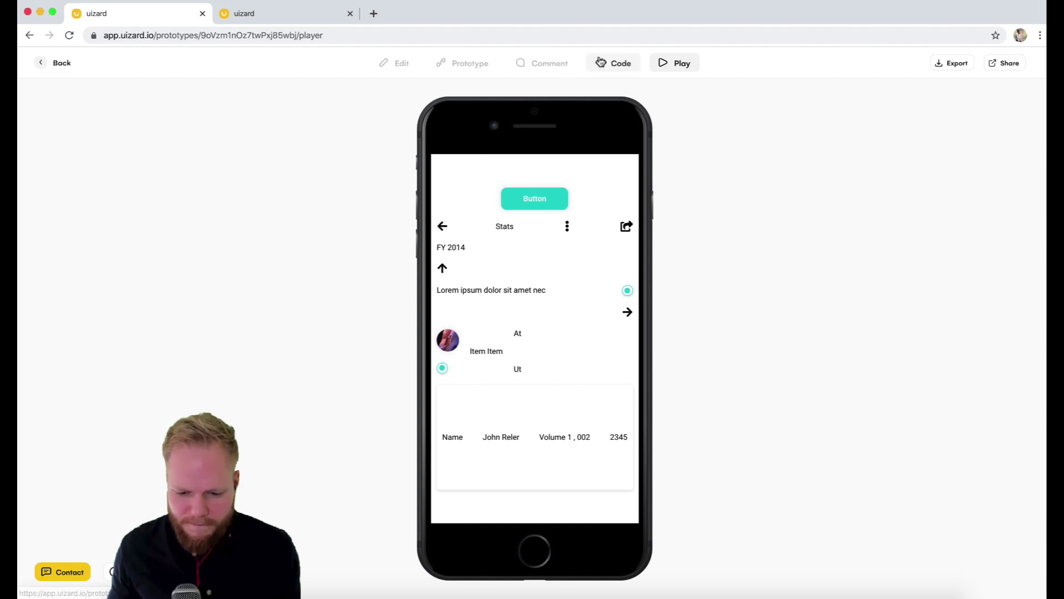
Back in Prototype mode, inspect the Home-to-Stats connection, then switch to Comment mode
left_click(454, 70)
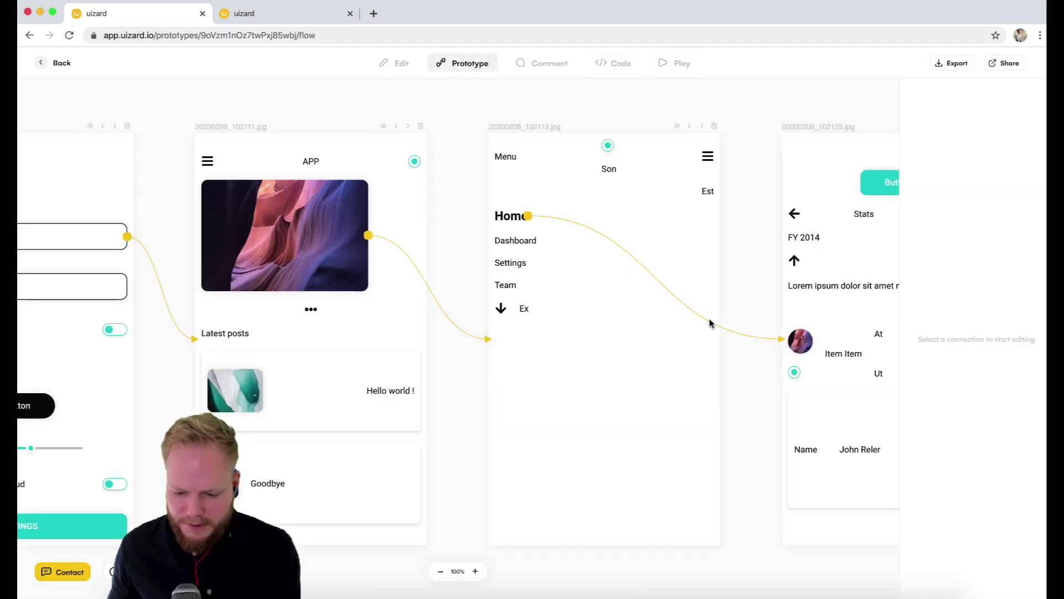
left_click(730, 331)
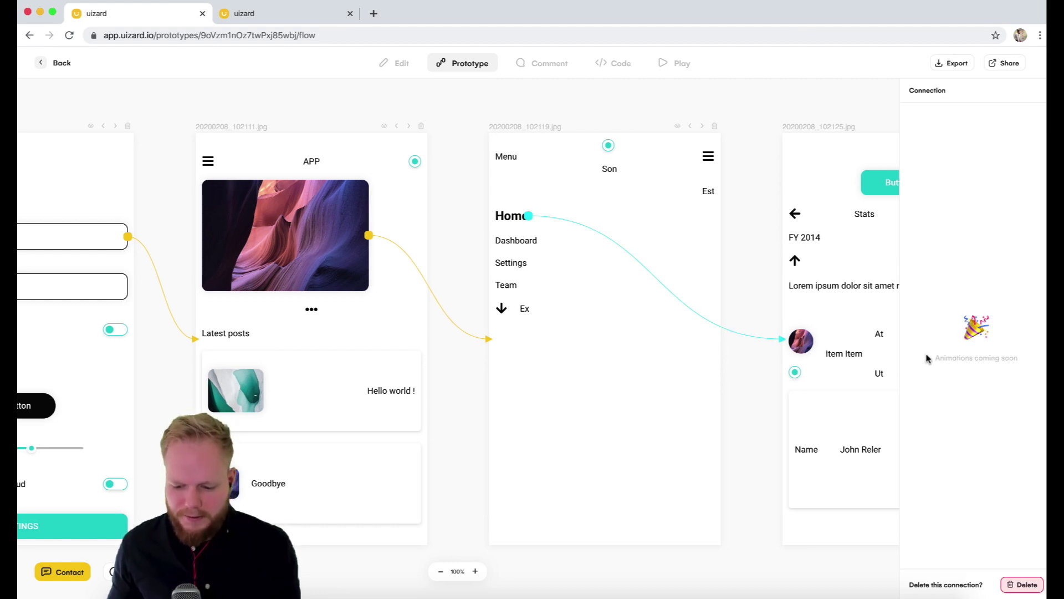
left_click_drag(927, 358, 1018, 359)
left_click(549, 64)
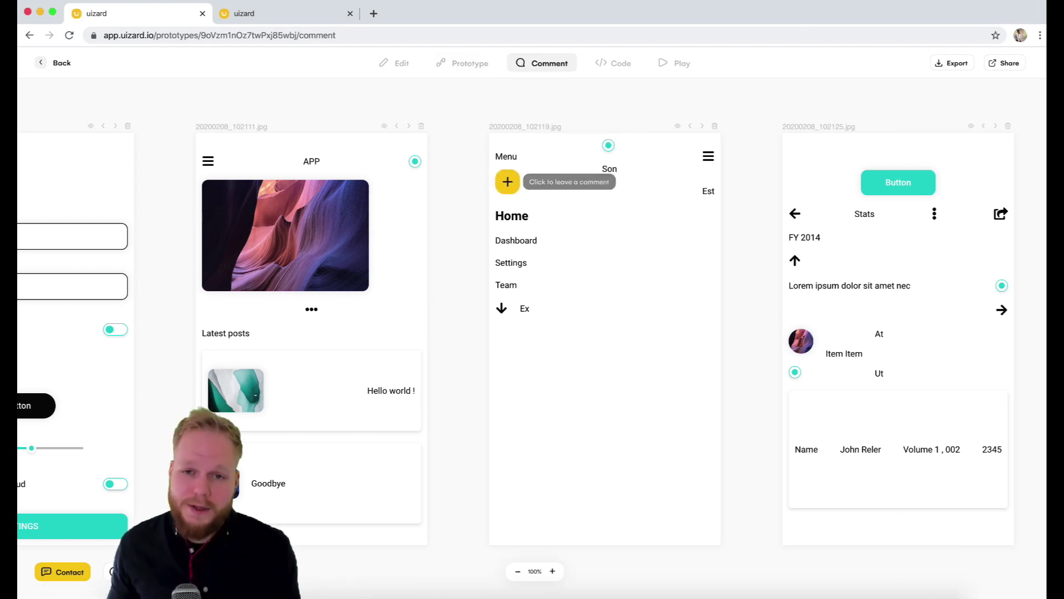
Show the Code Assets list with the css and images folders and HTML files
left_click(631, 66)
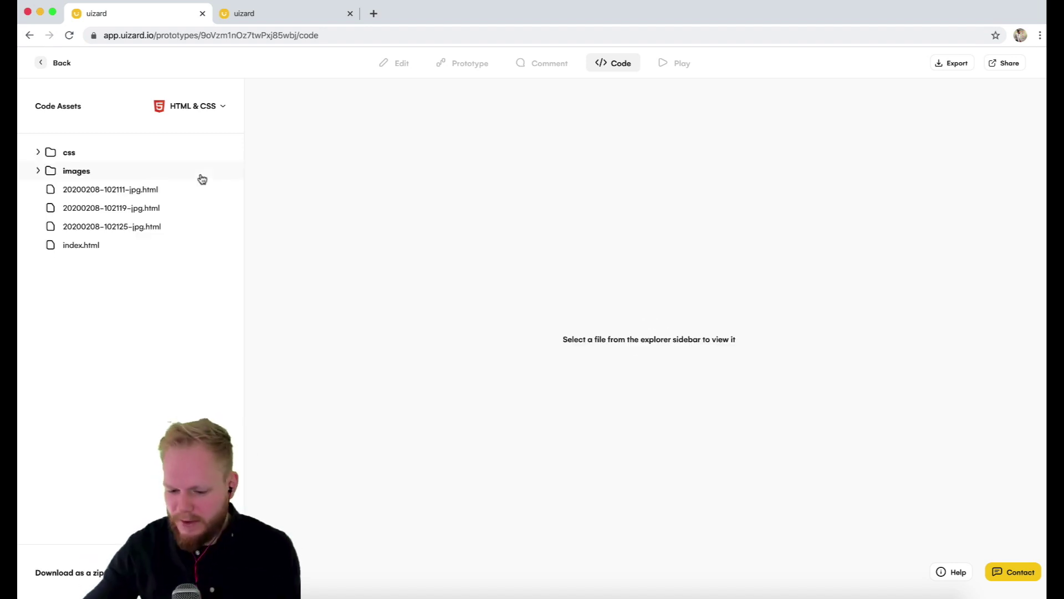
left_click(202, 189)
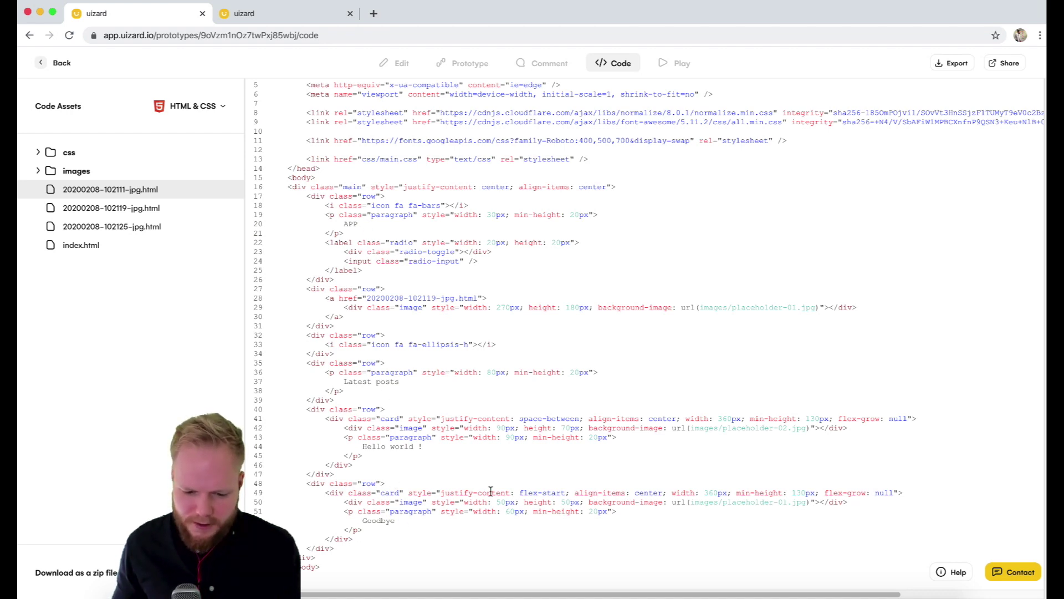
scroll(434, 344, "up", 1)
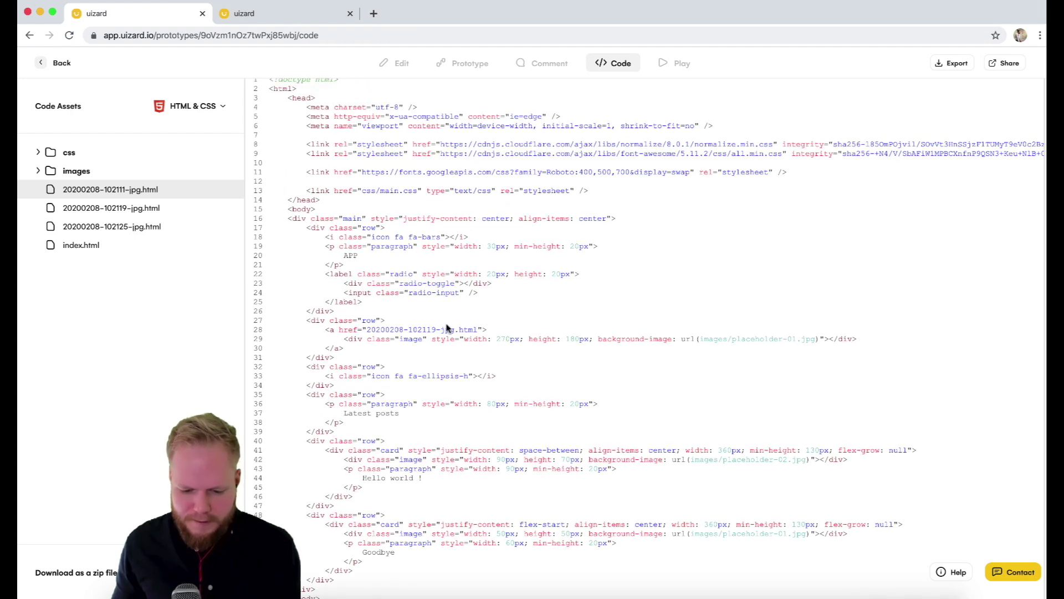
scroll(346, 564, "down", 1)
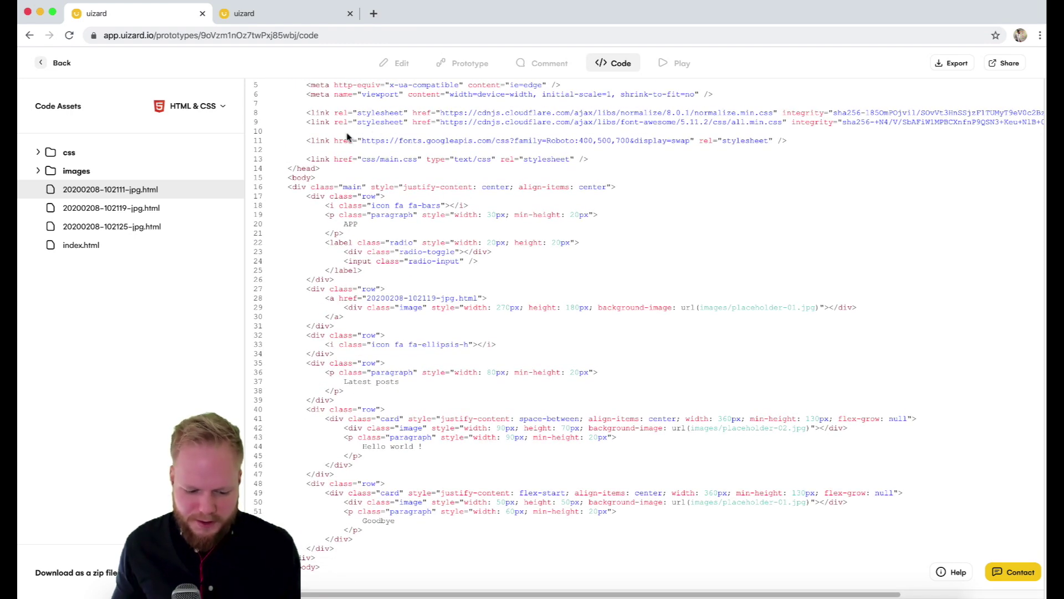
scroll(458, 327, "up", 2)
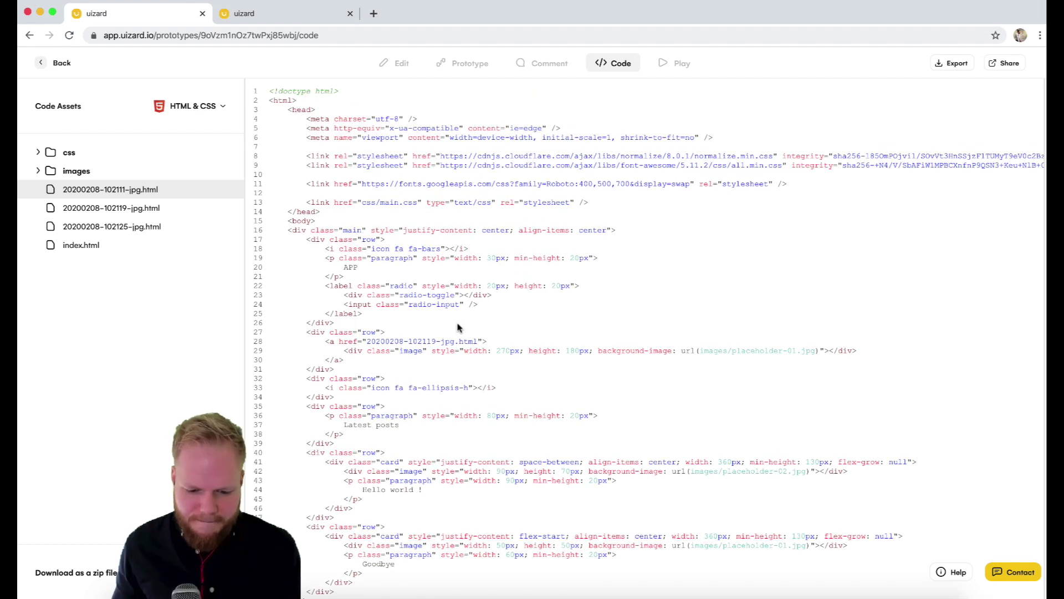